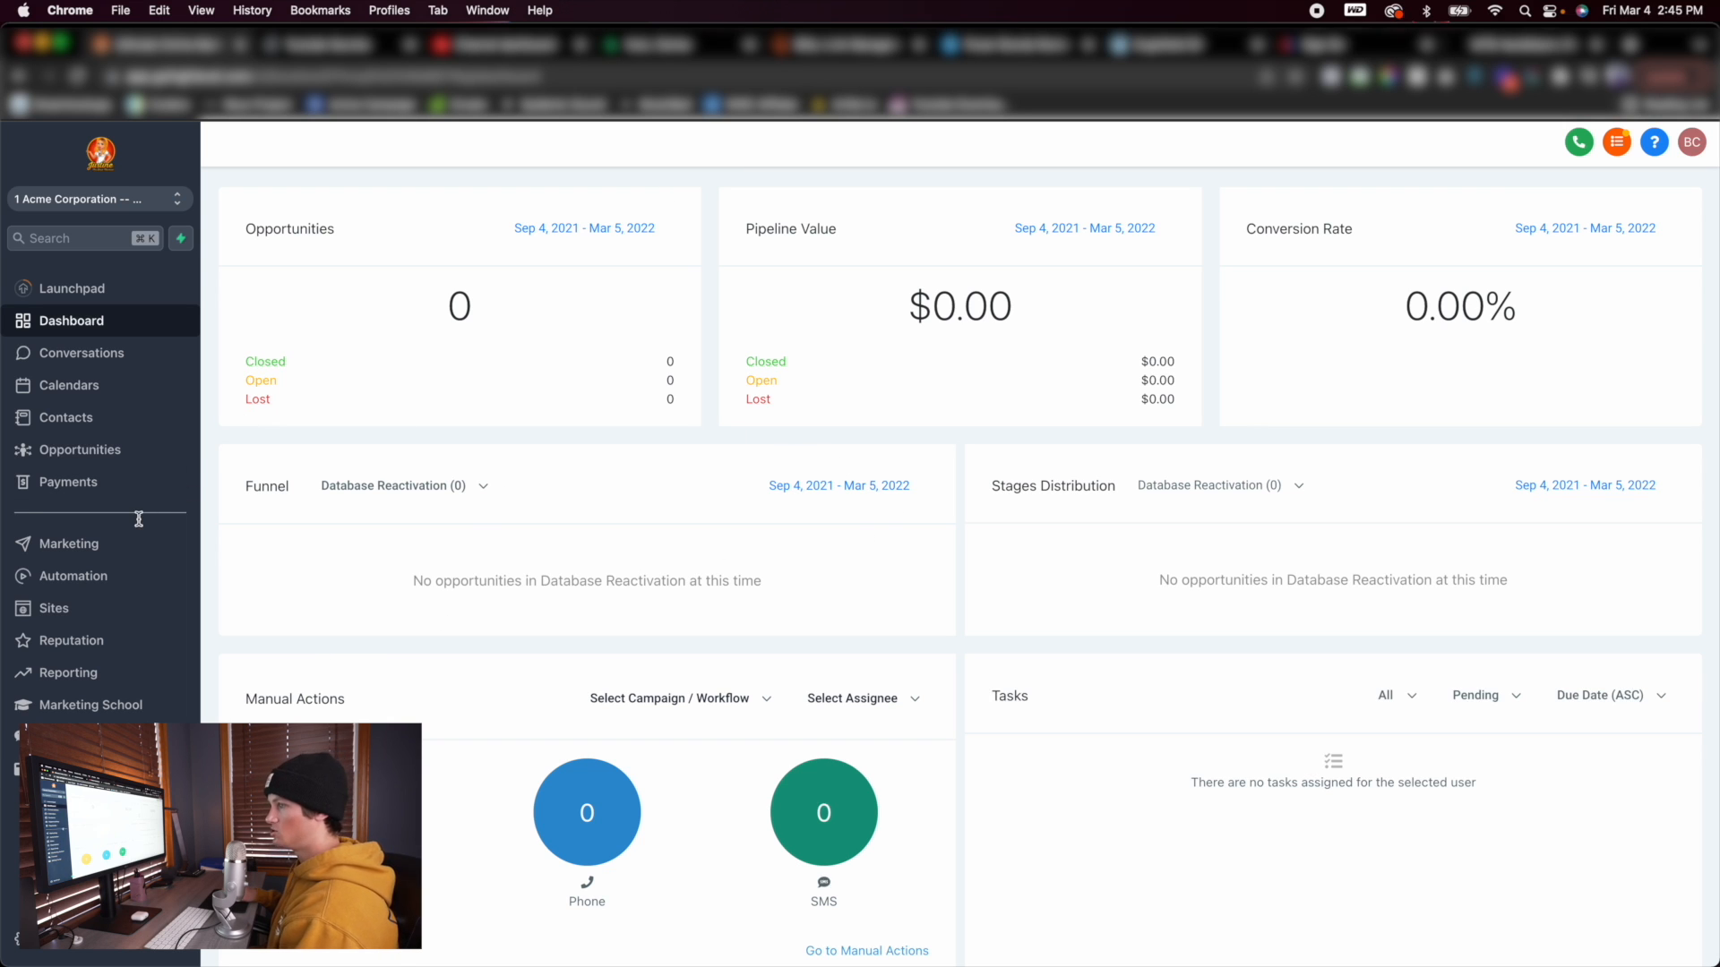
Open the Home page of the first Optima website for editing in the same page
click(57, 611)
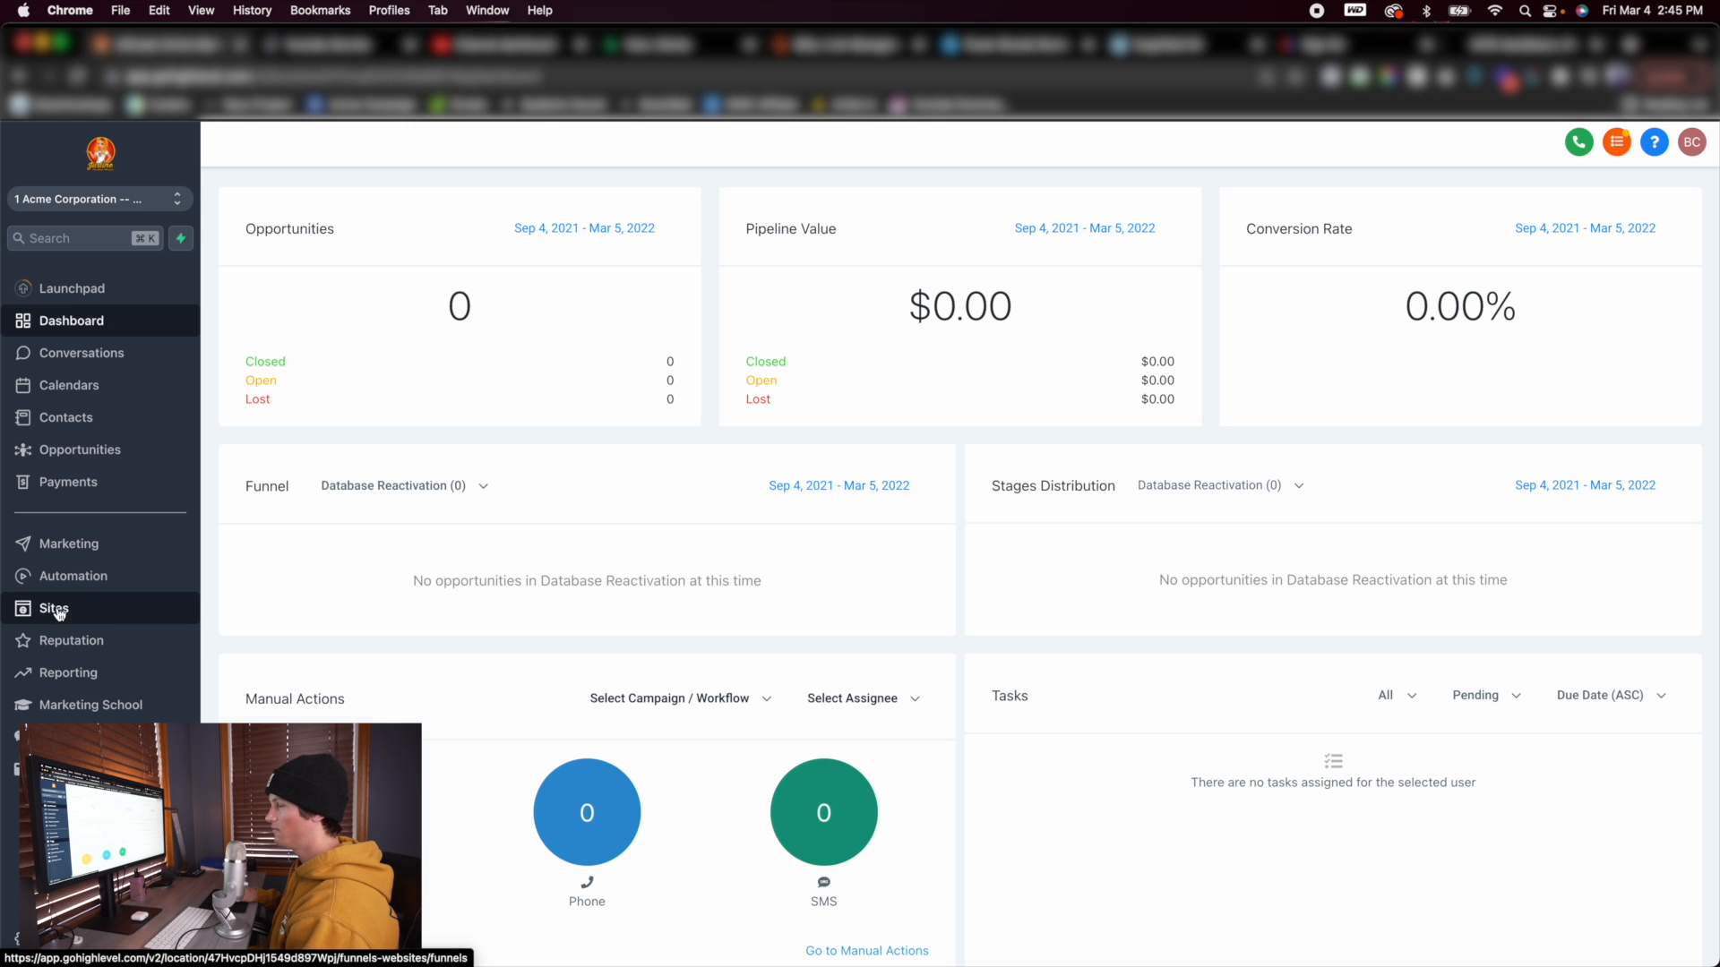
click(379, 190)
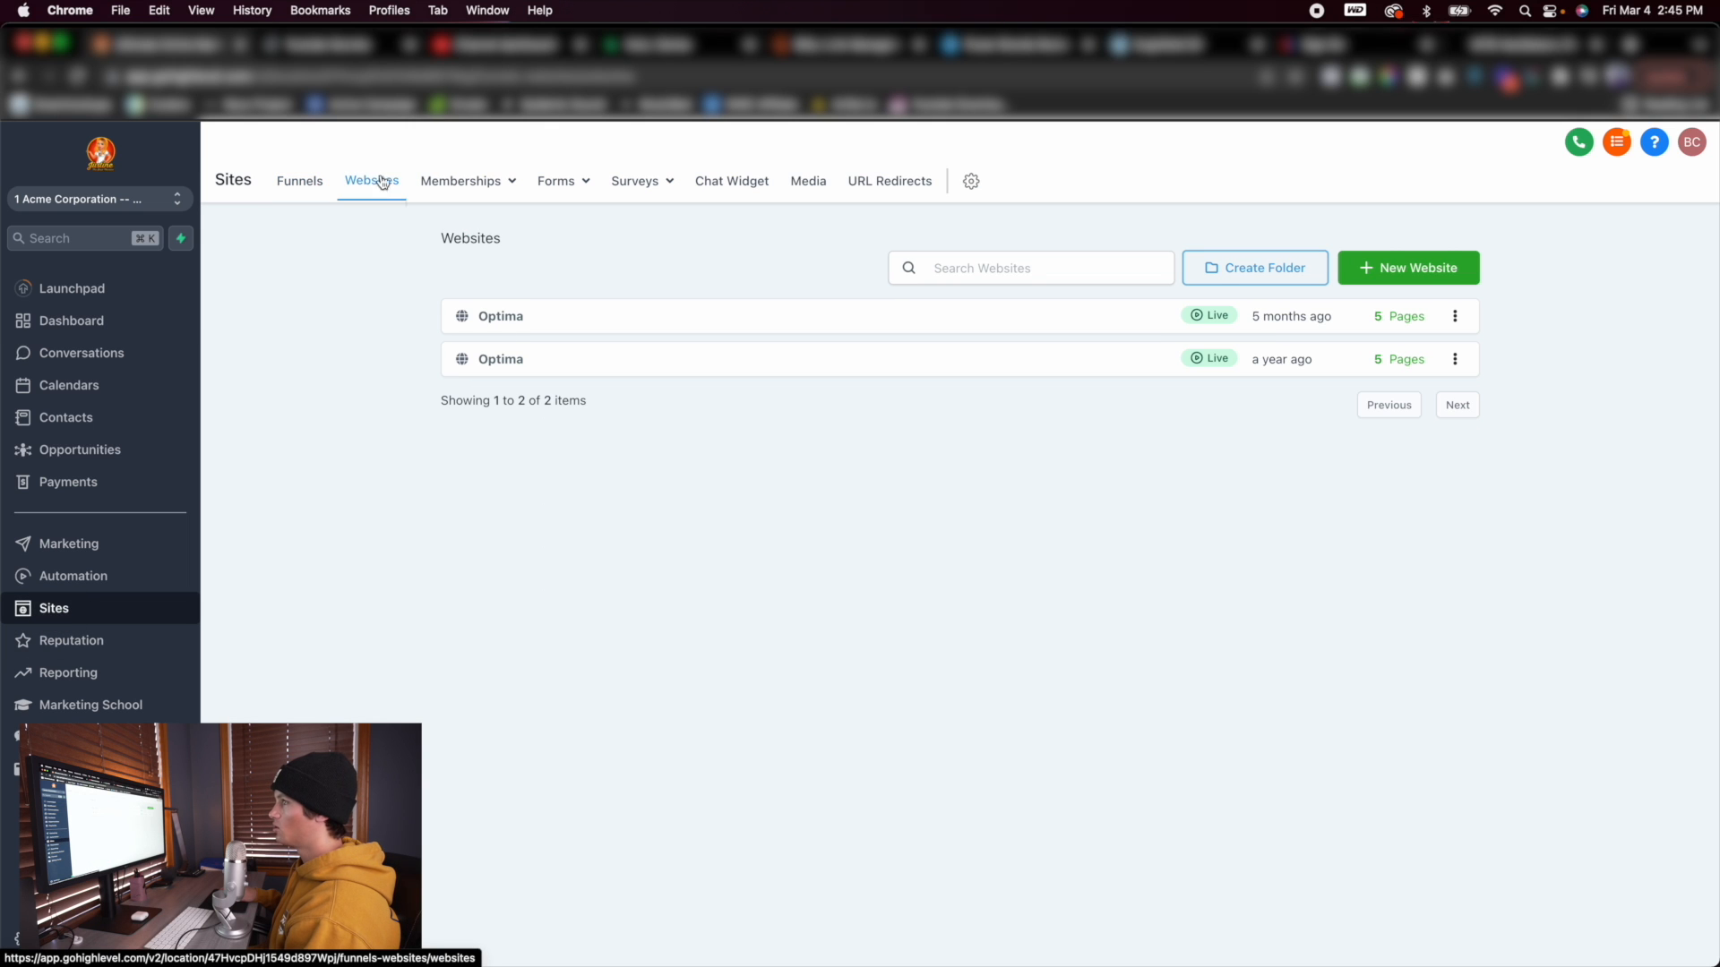
click(516, 322)
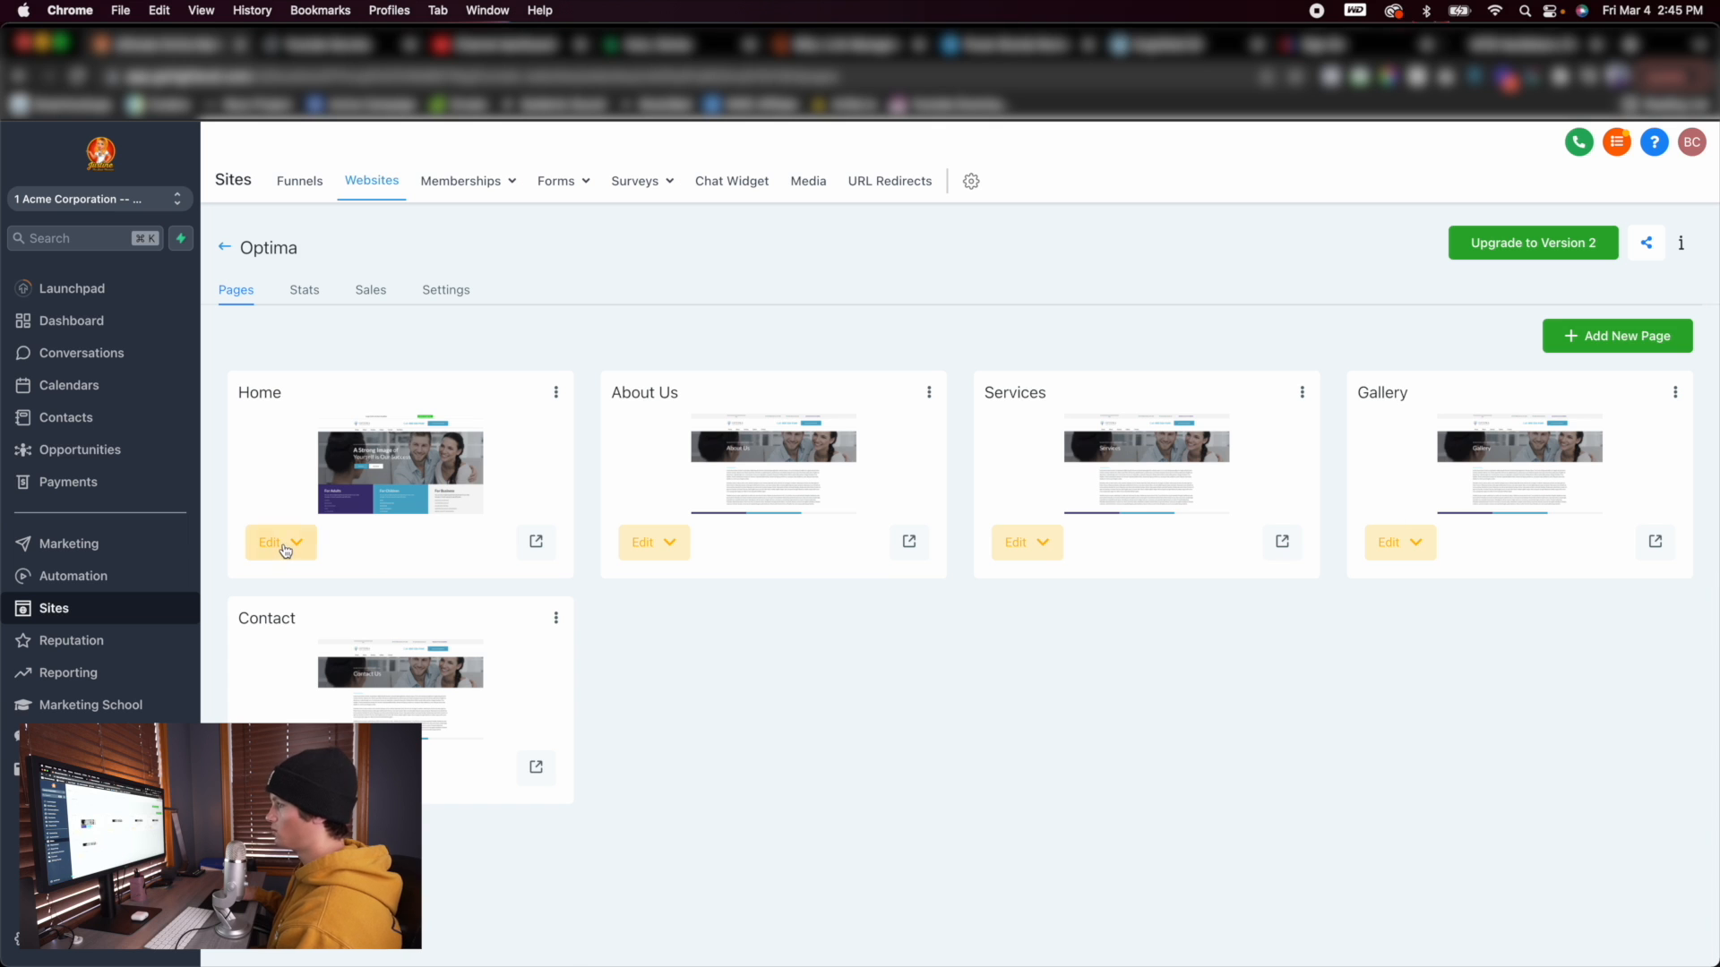
click(290, 543)
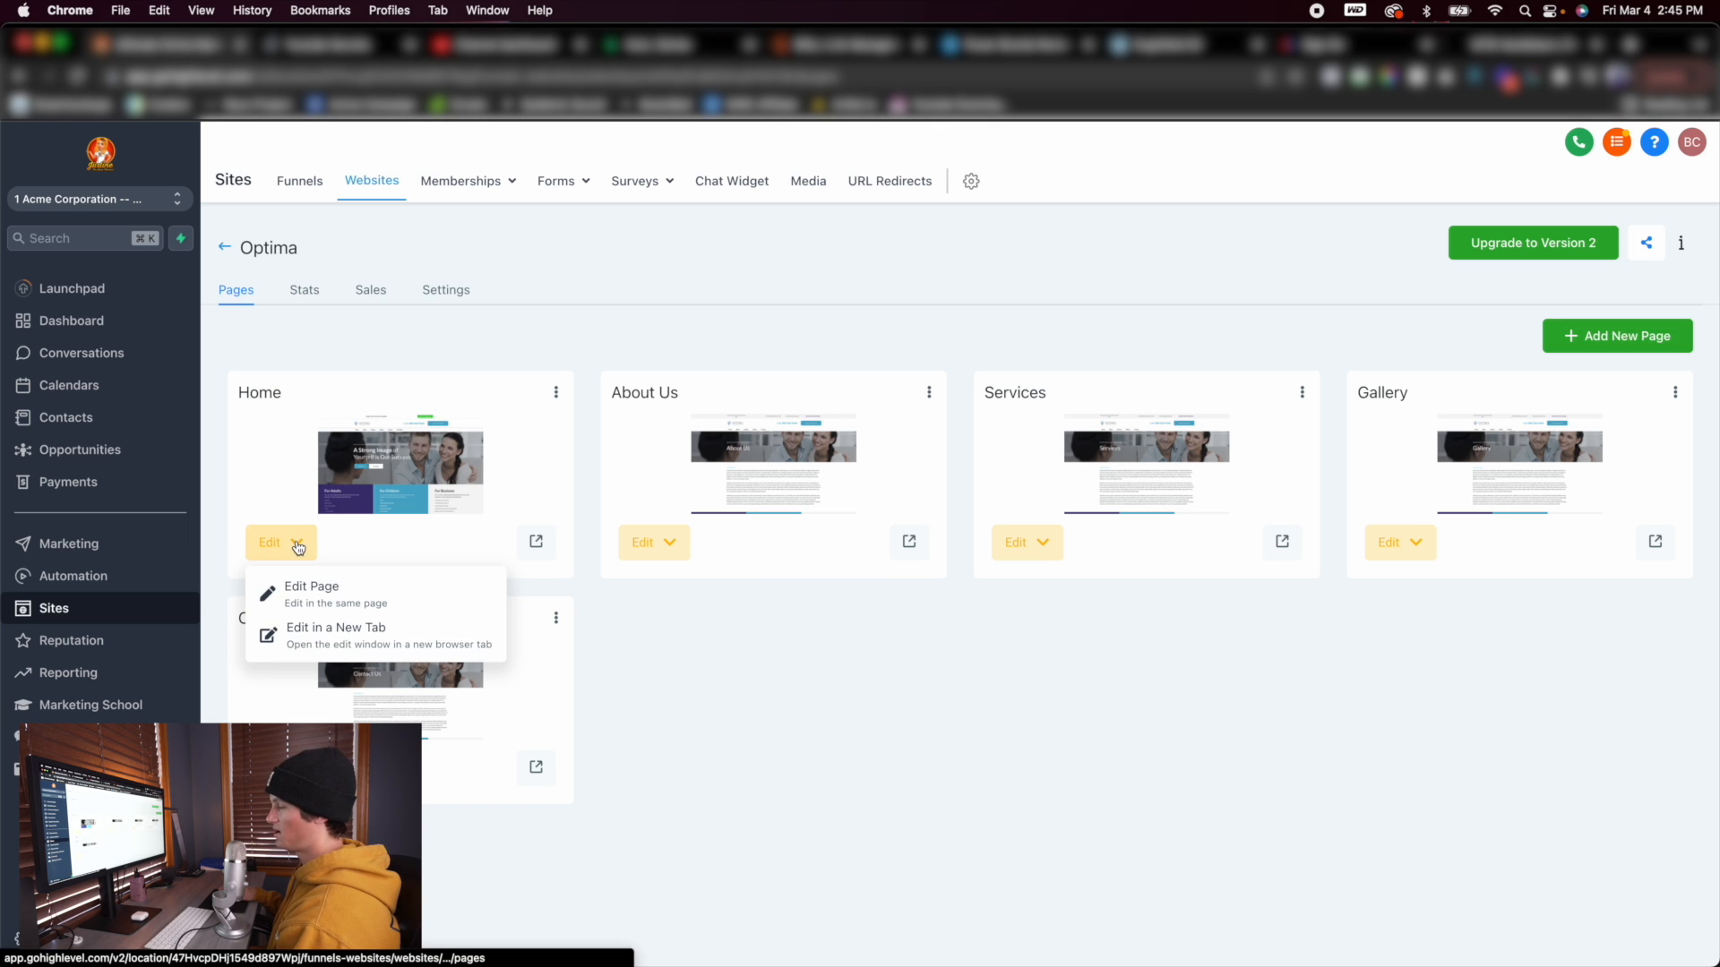
click(309, 589)
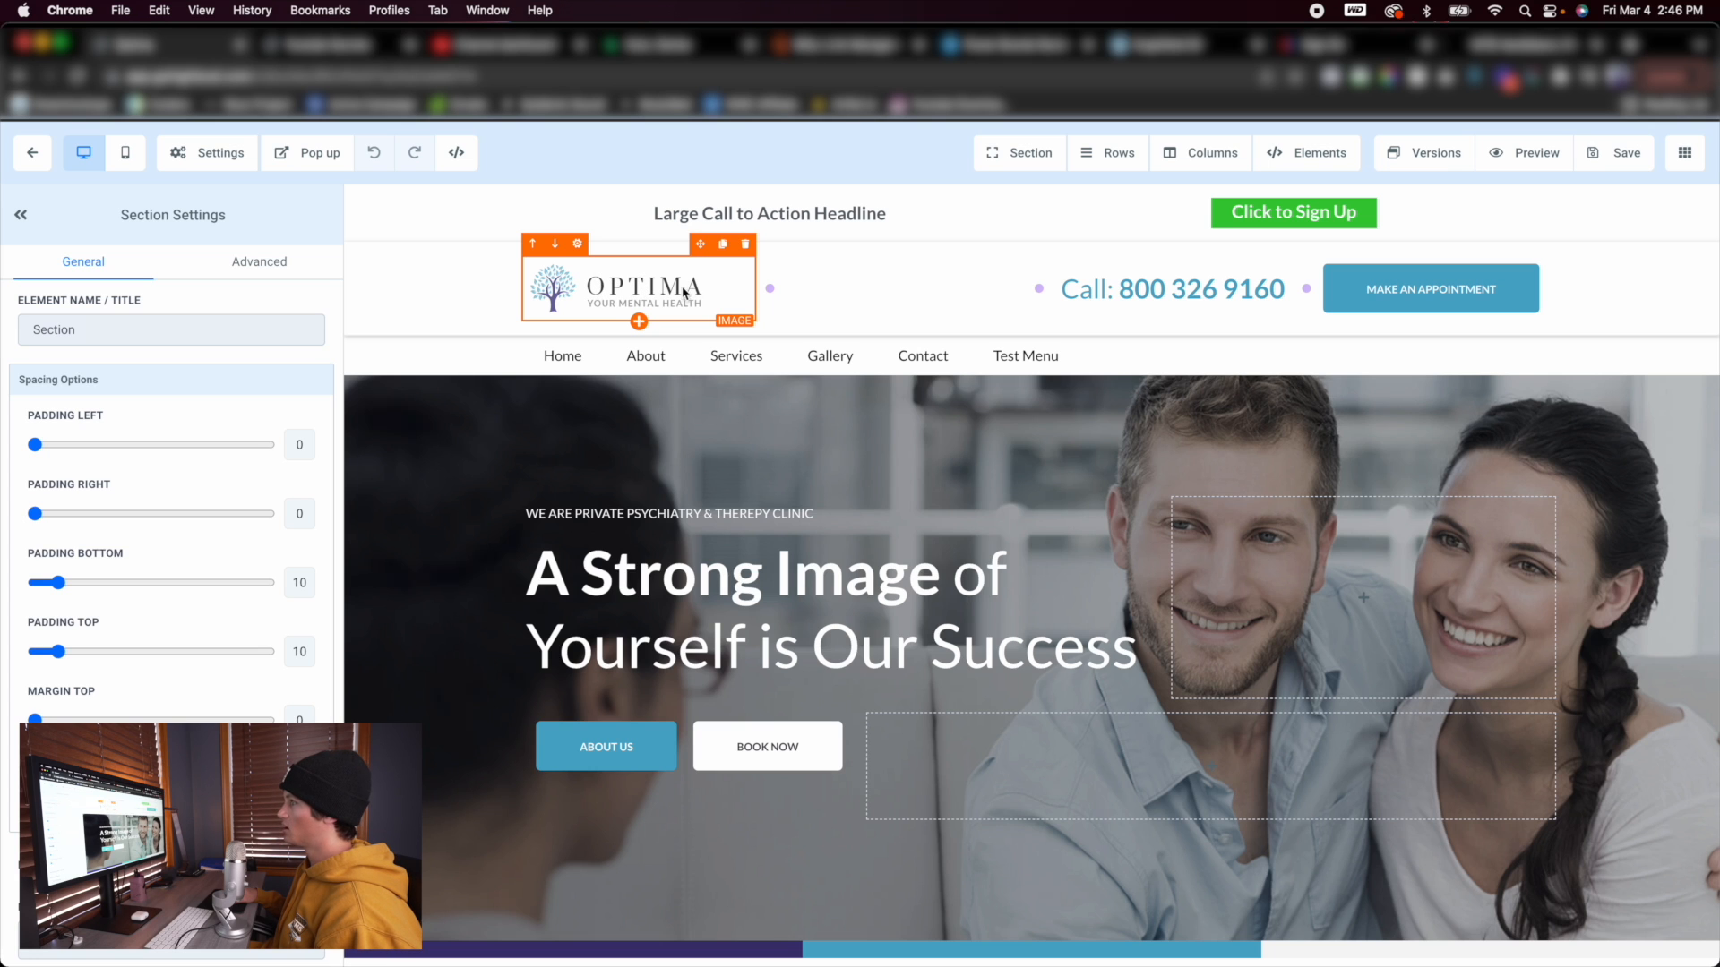
Examine the header logo's image settings and browse the Relocated Item folder in its media library
click(632, 287)
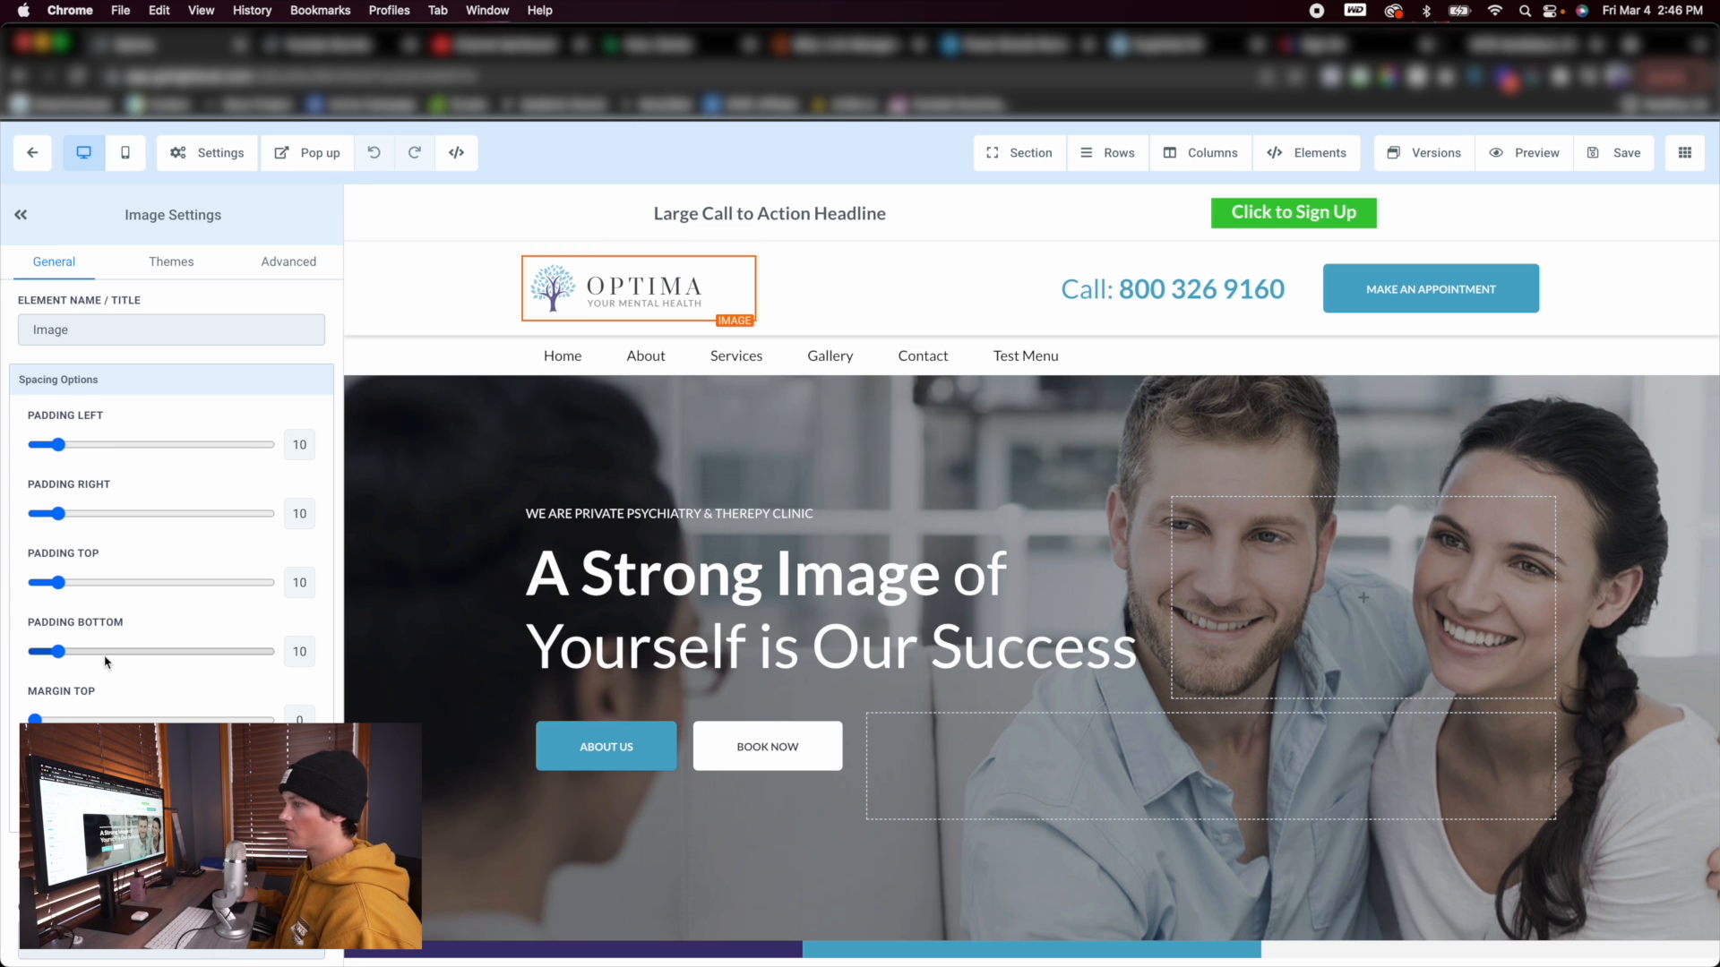
scroll(104, 653, down, 5)
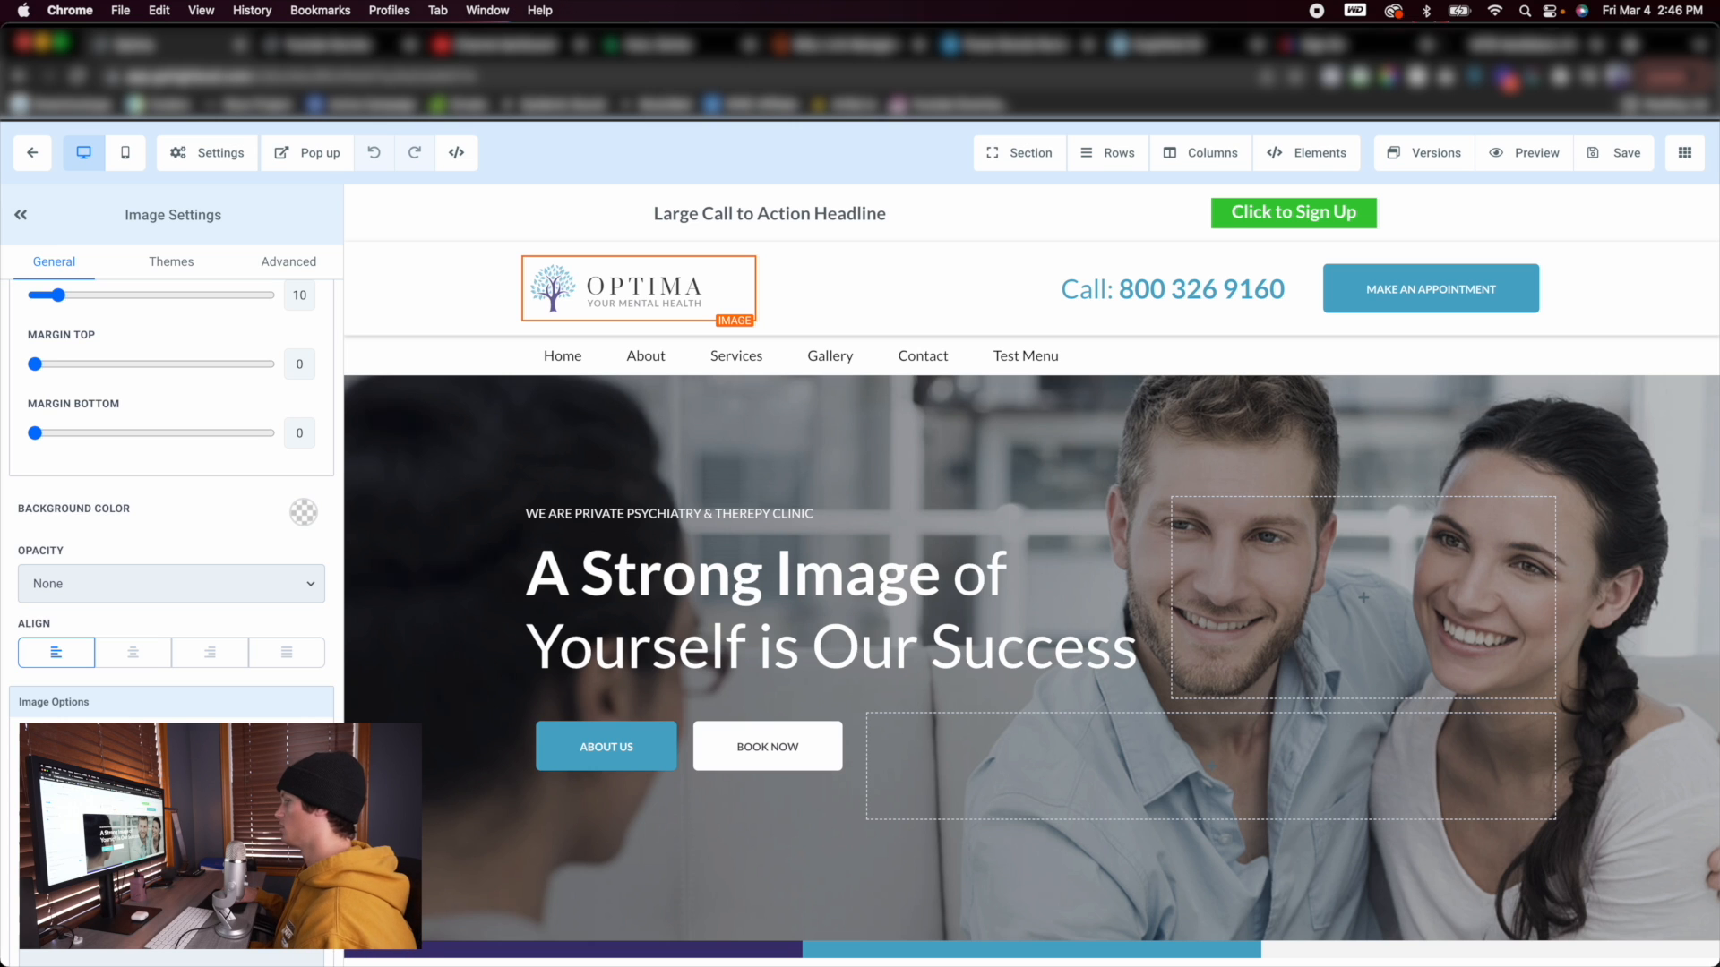
scroll(17, 541, down, 3)
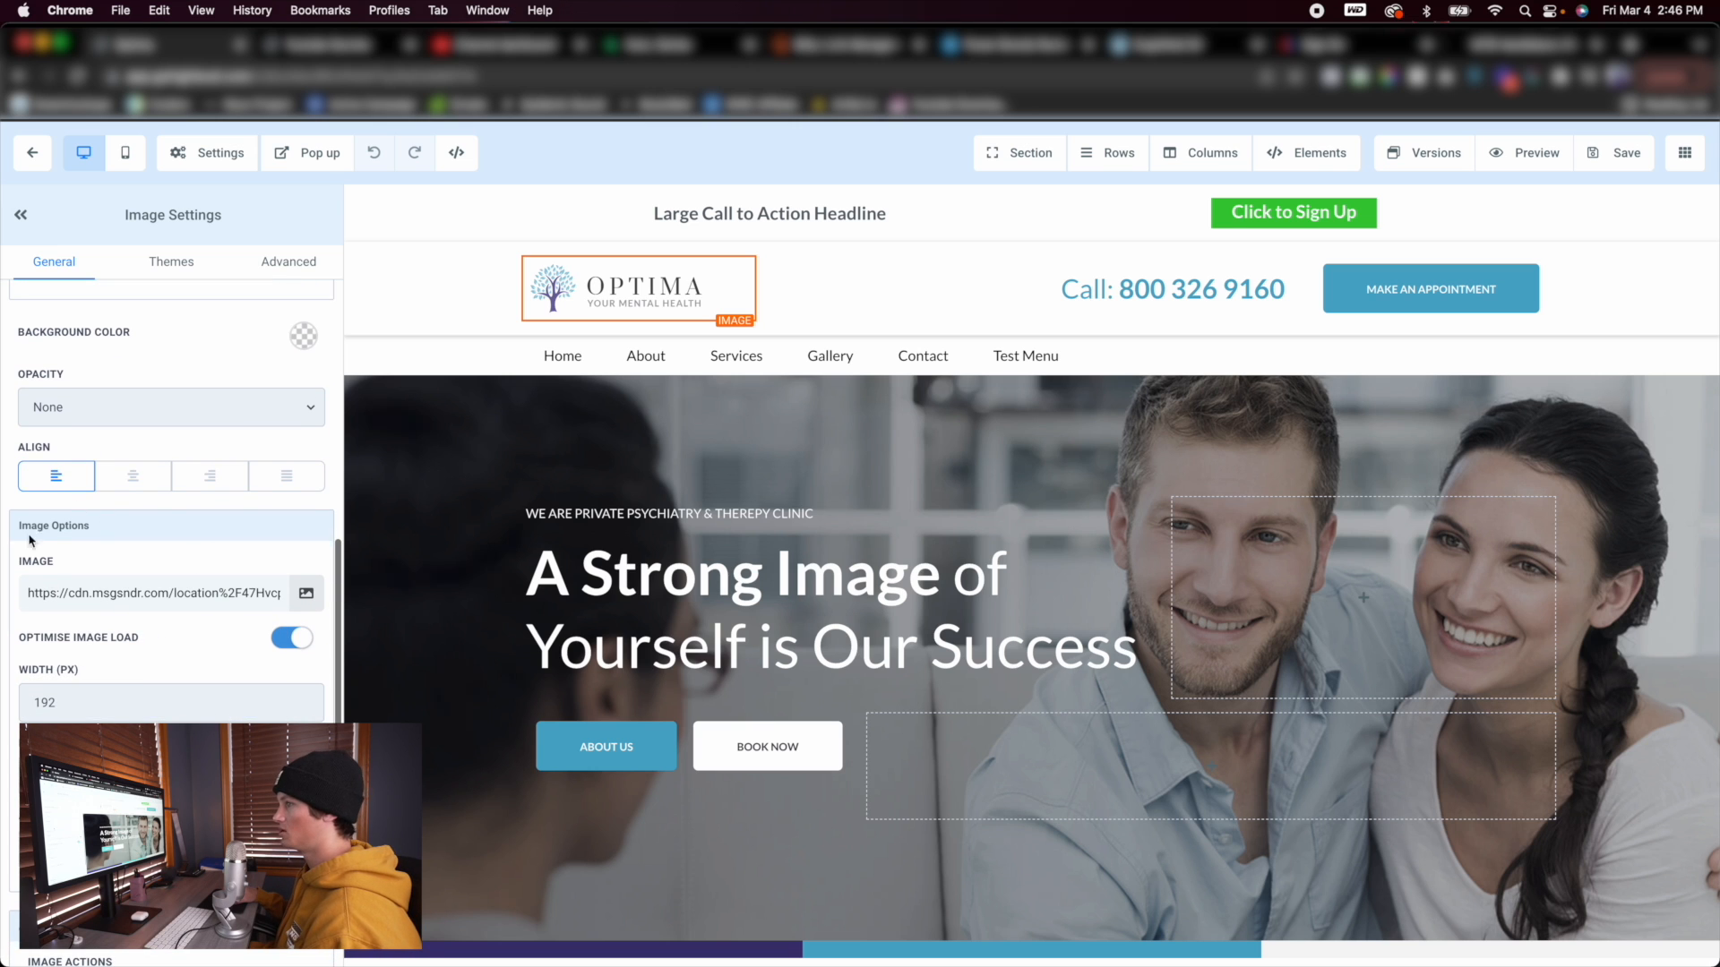
click(306, 598)
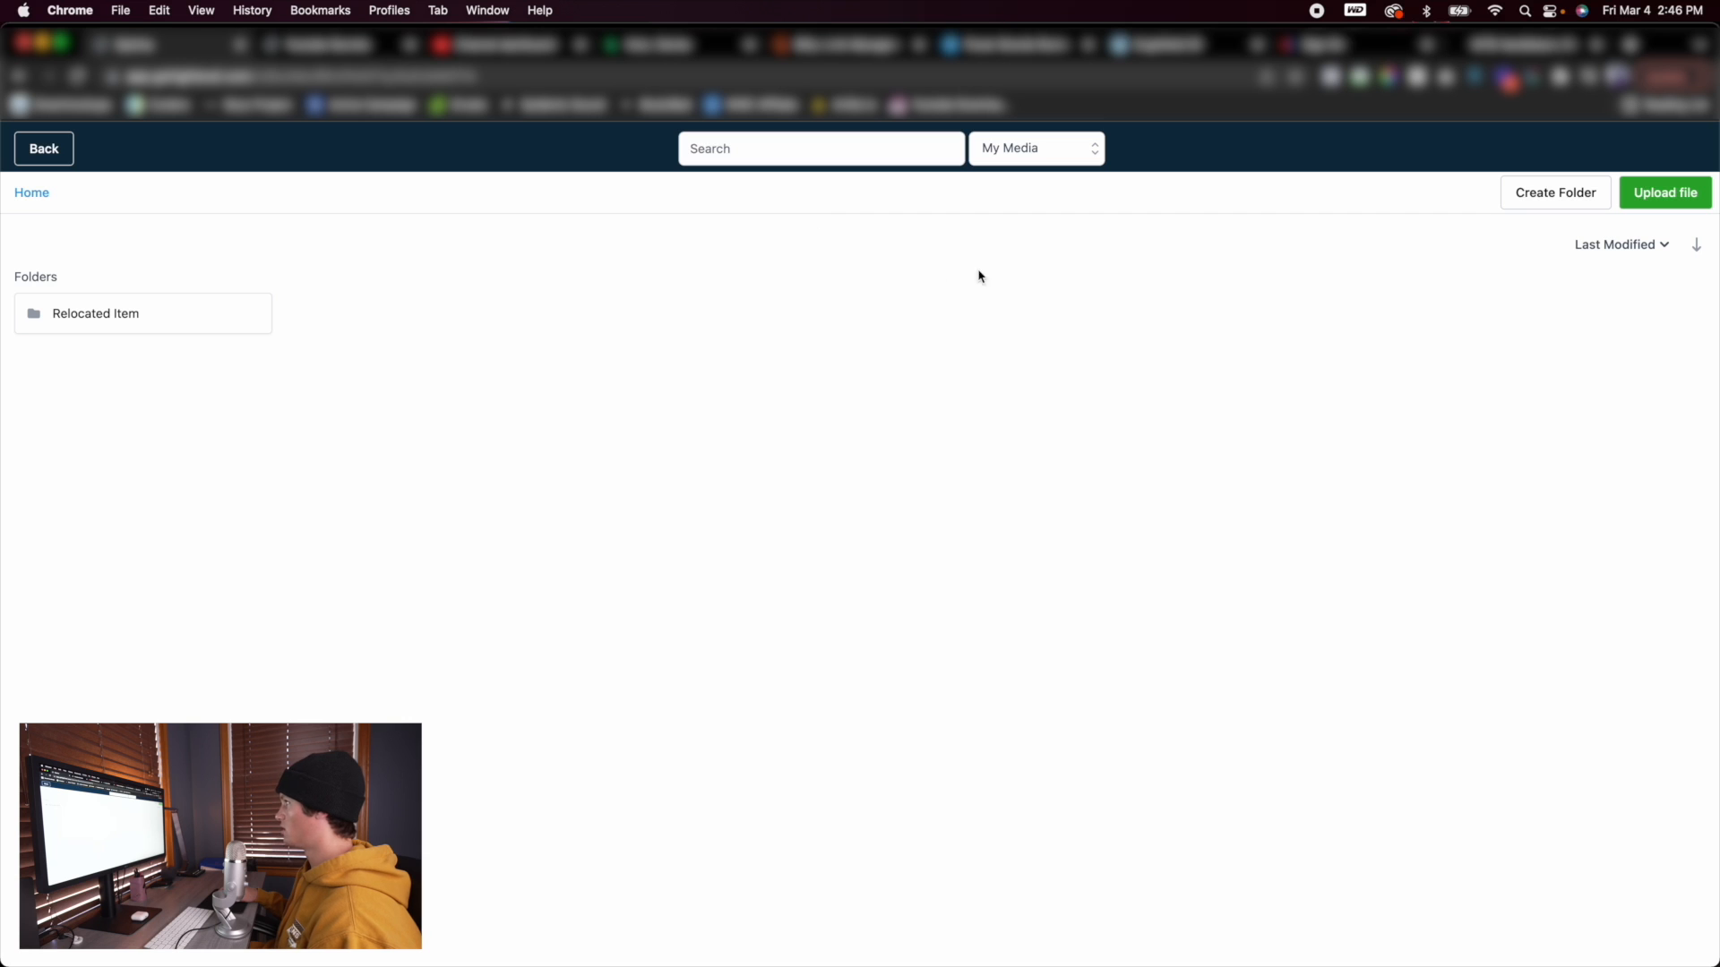
double_click(155, 325)
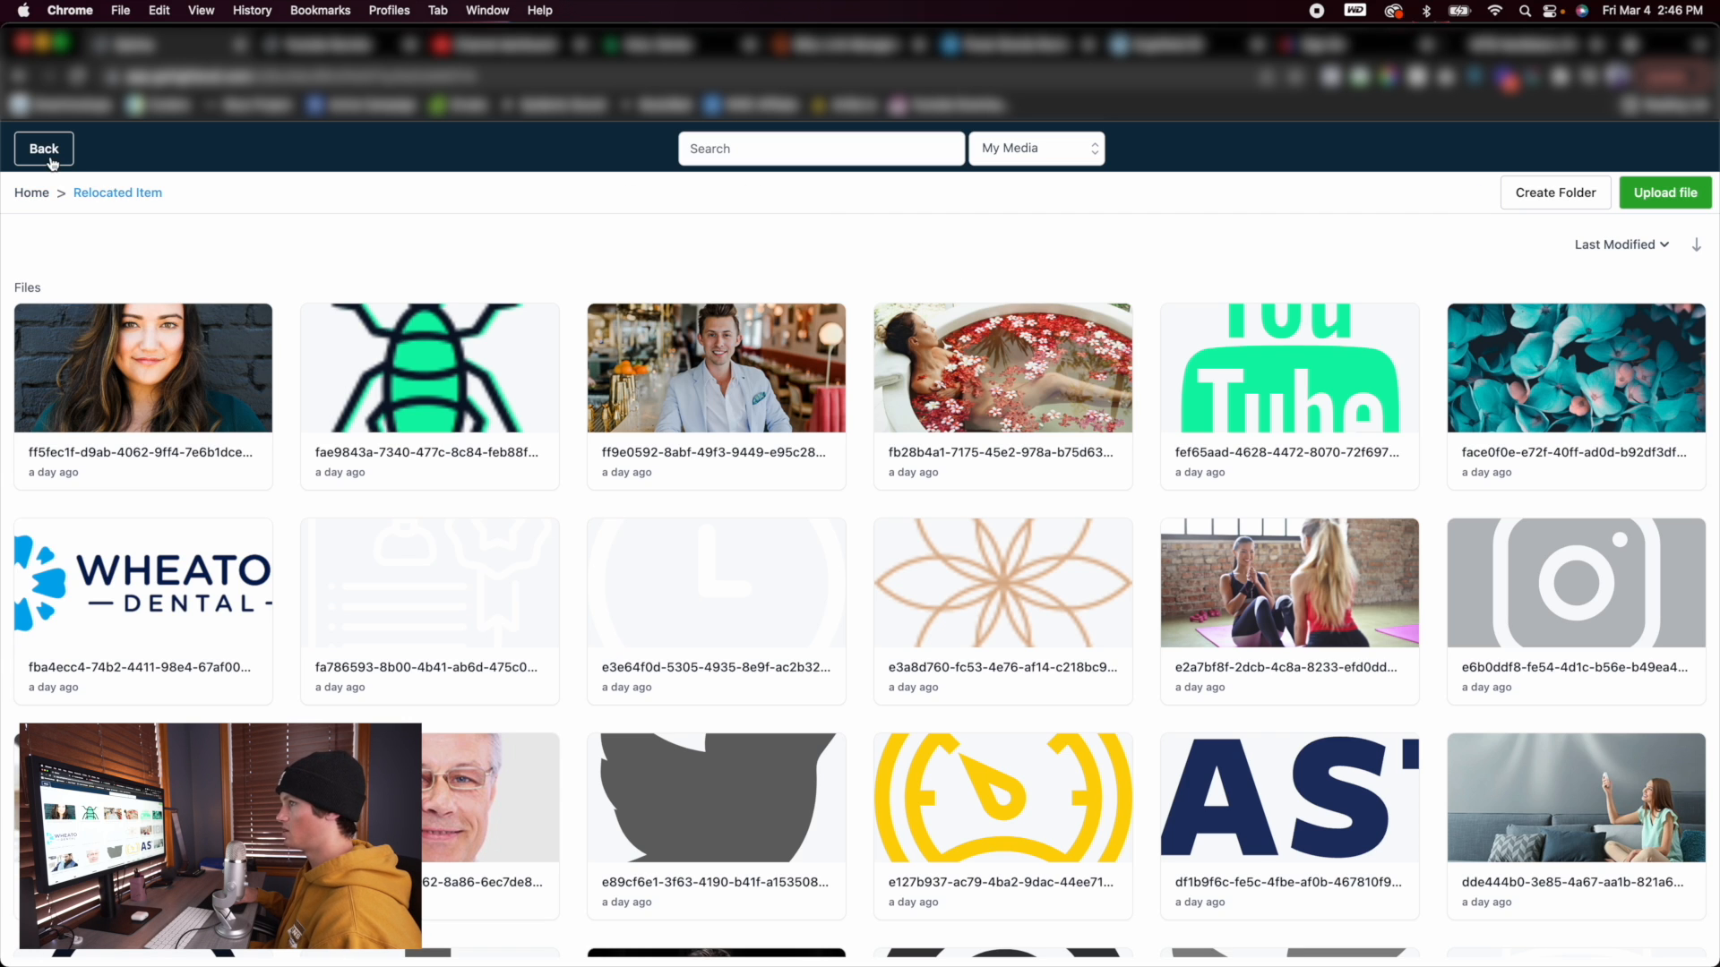
click(49, 154)
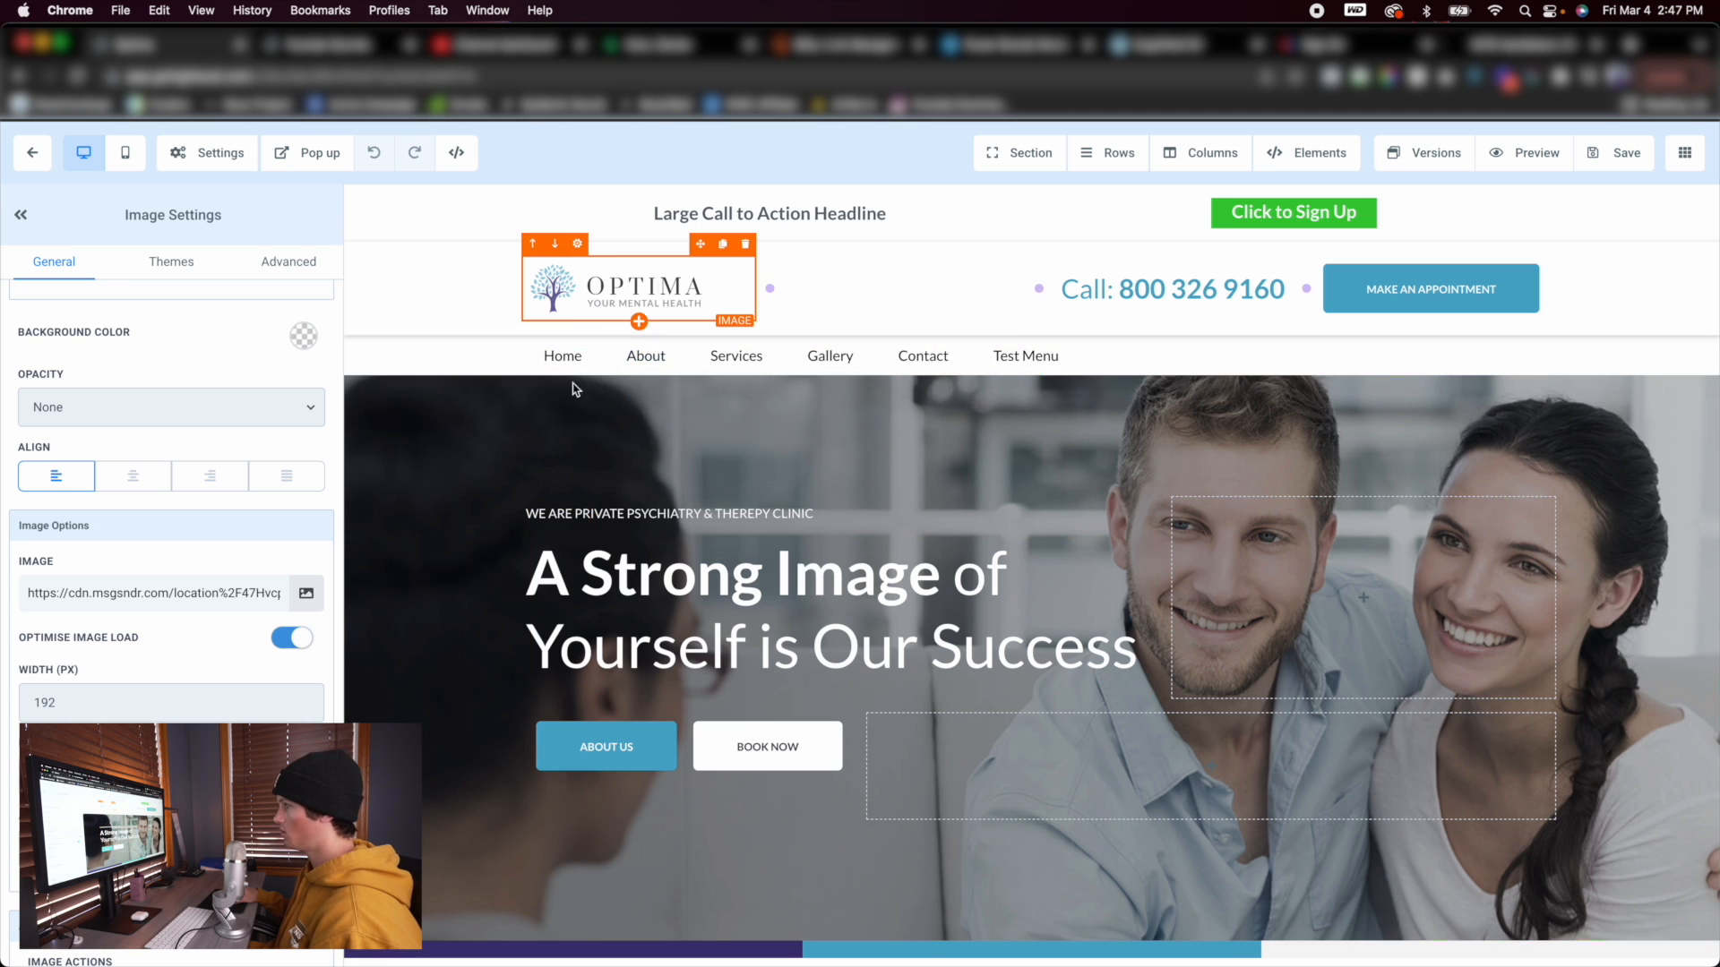
click(309, 594)
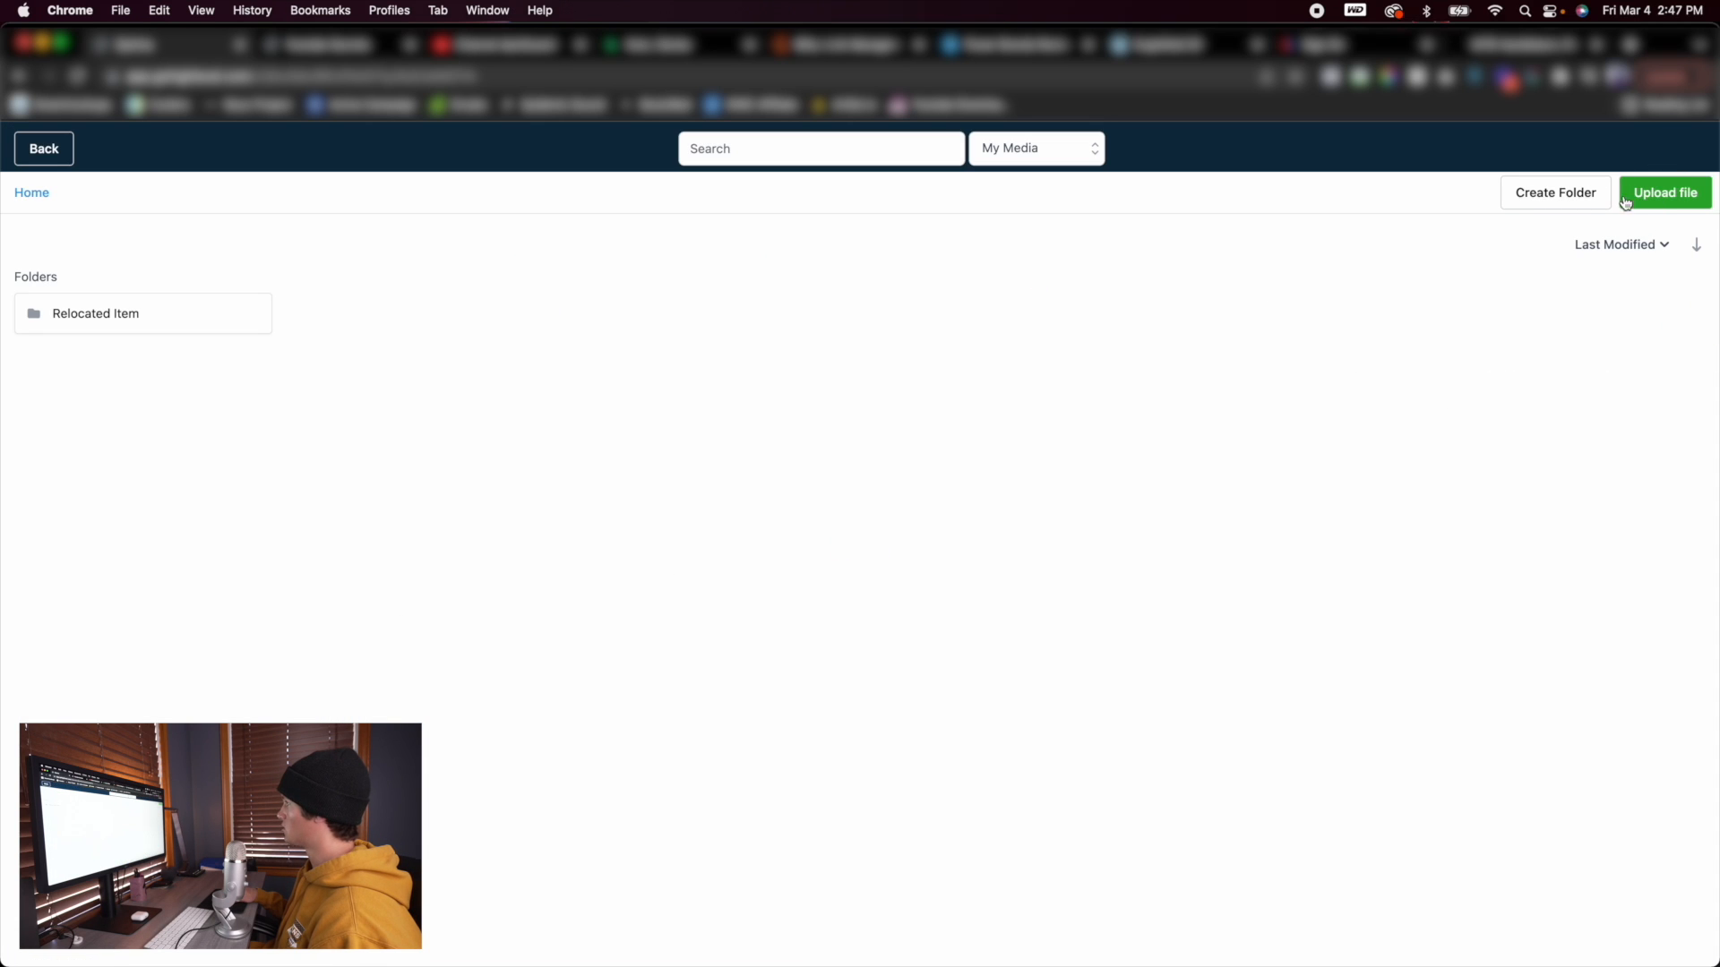
click(1663, 193)
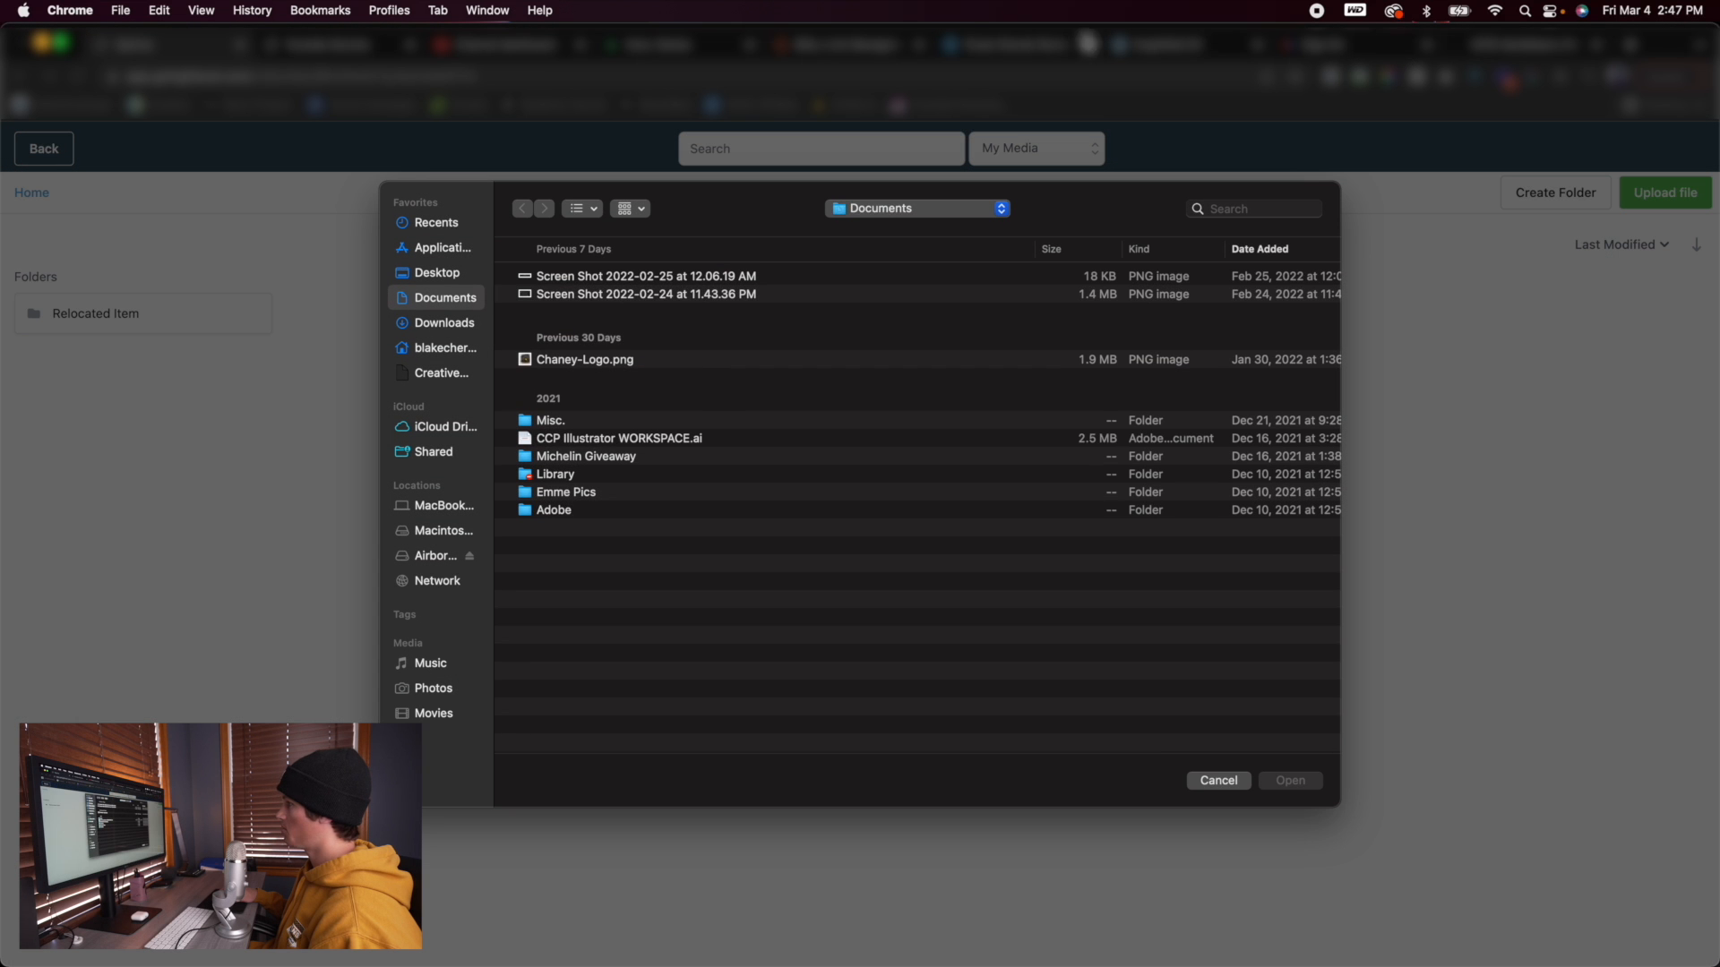
click(1237, 783)
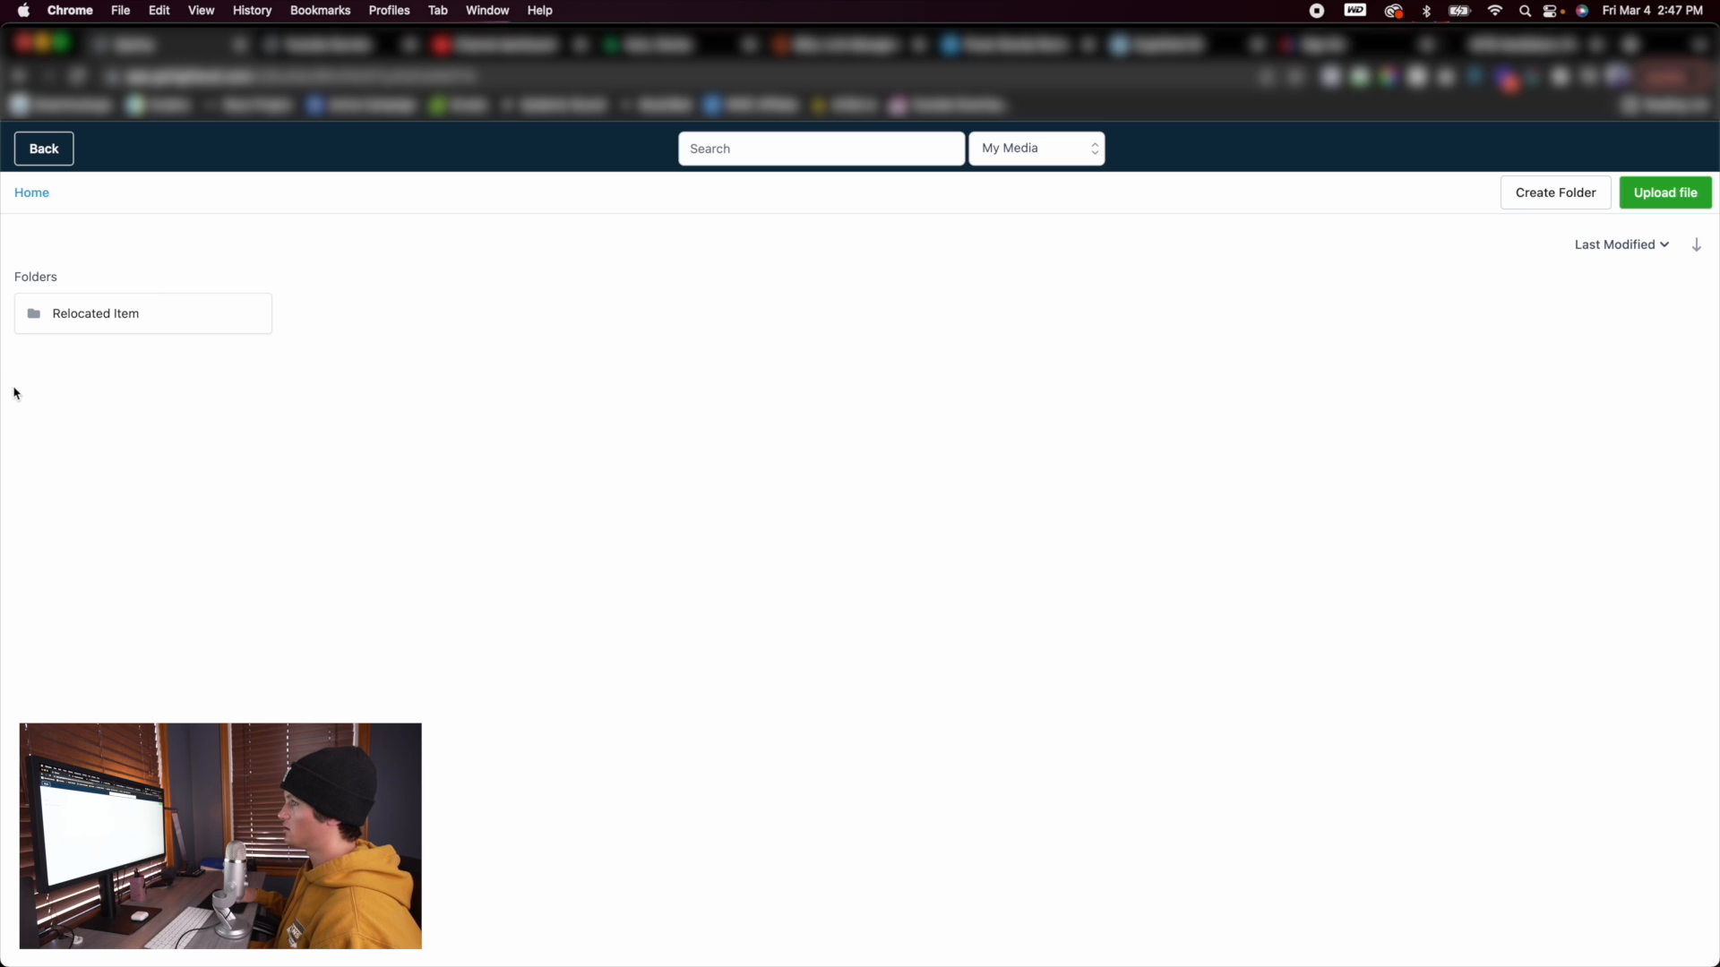
click(45, 148)
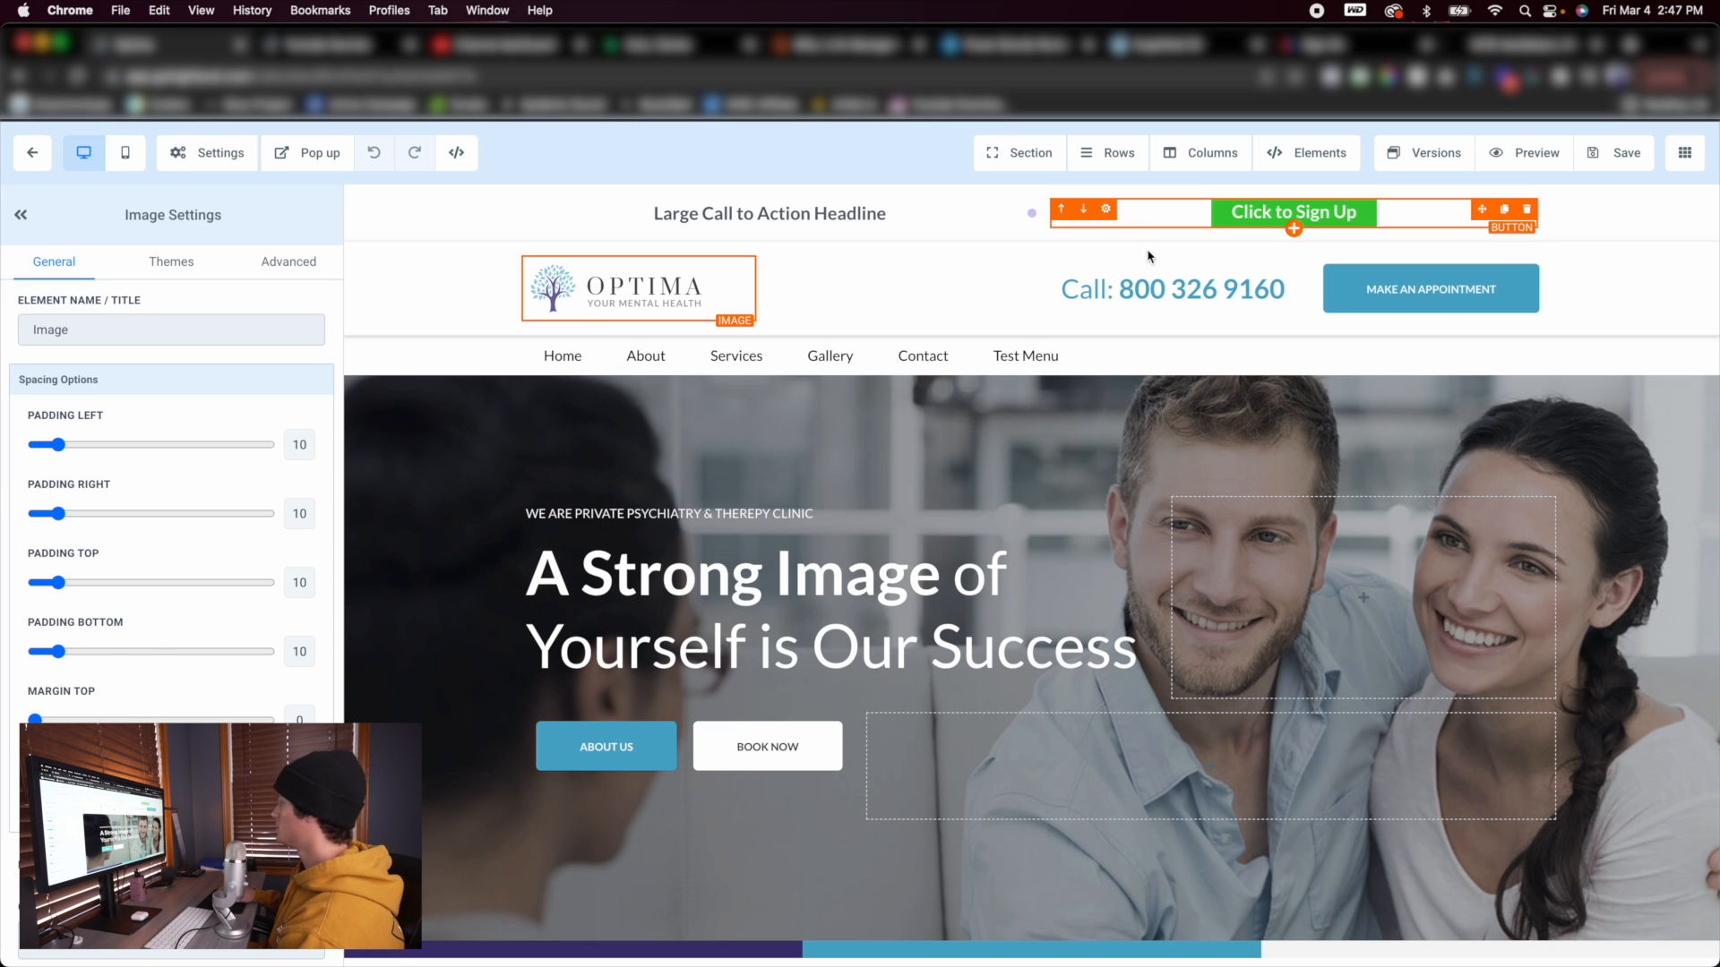
Delete and retype the last four digits of the phone number in the header's call paragraph
click(1155, 294)
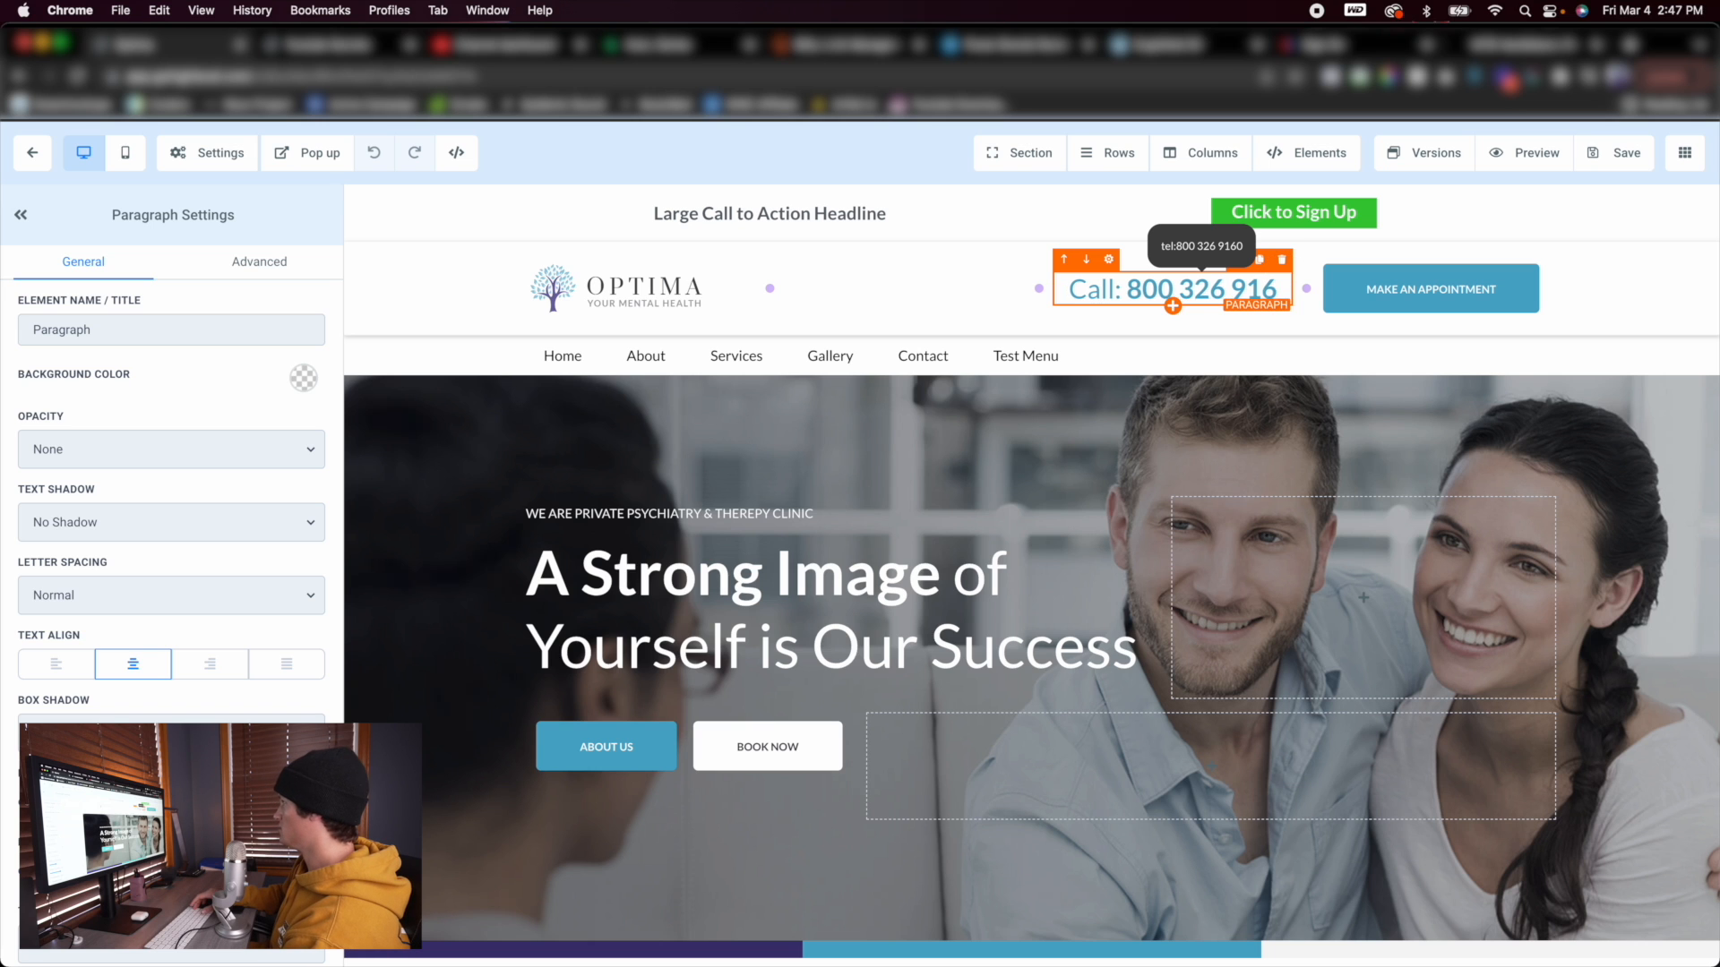
key(BackSpace)
key(BackSpace)
key(BackSpace)
key(BackSpace)
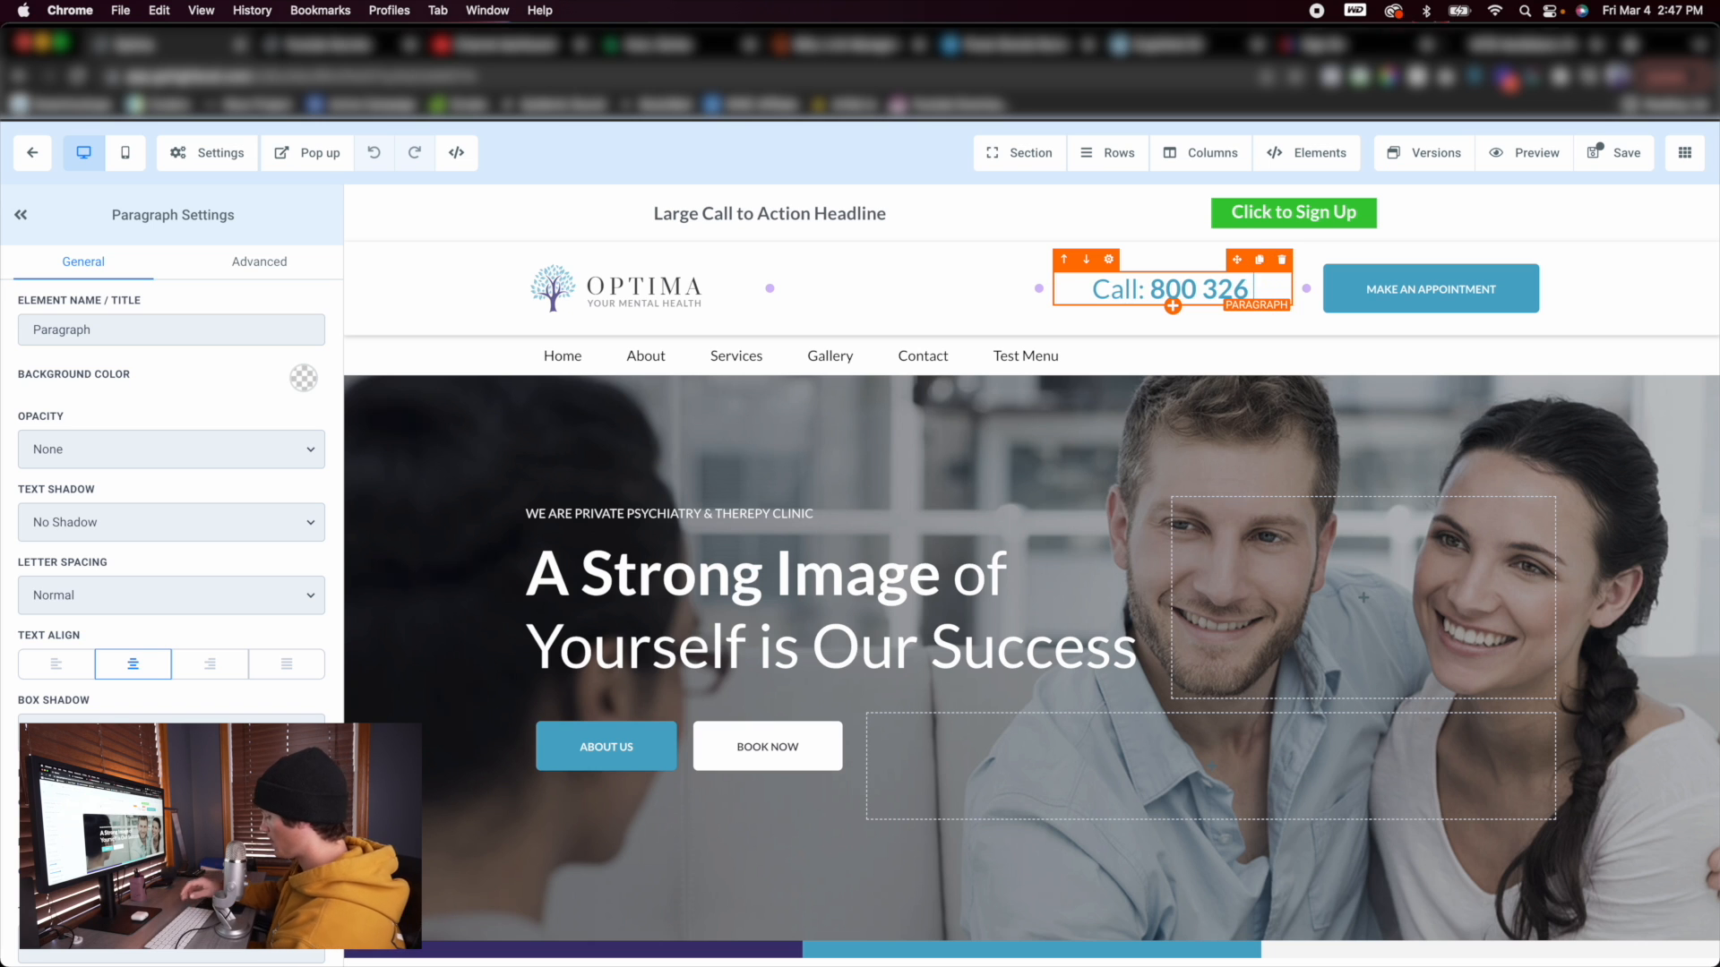
text(9)
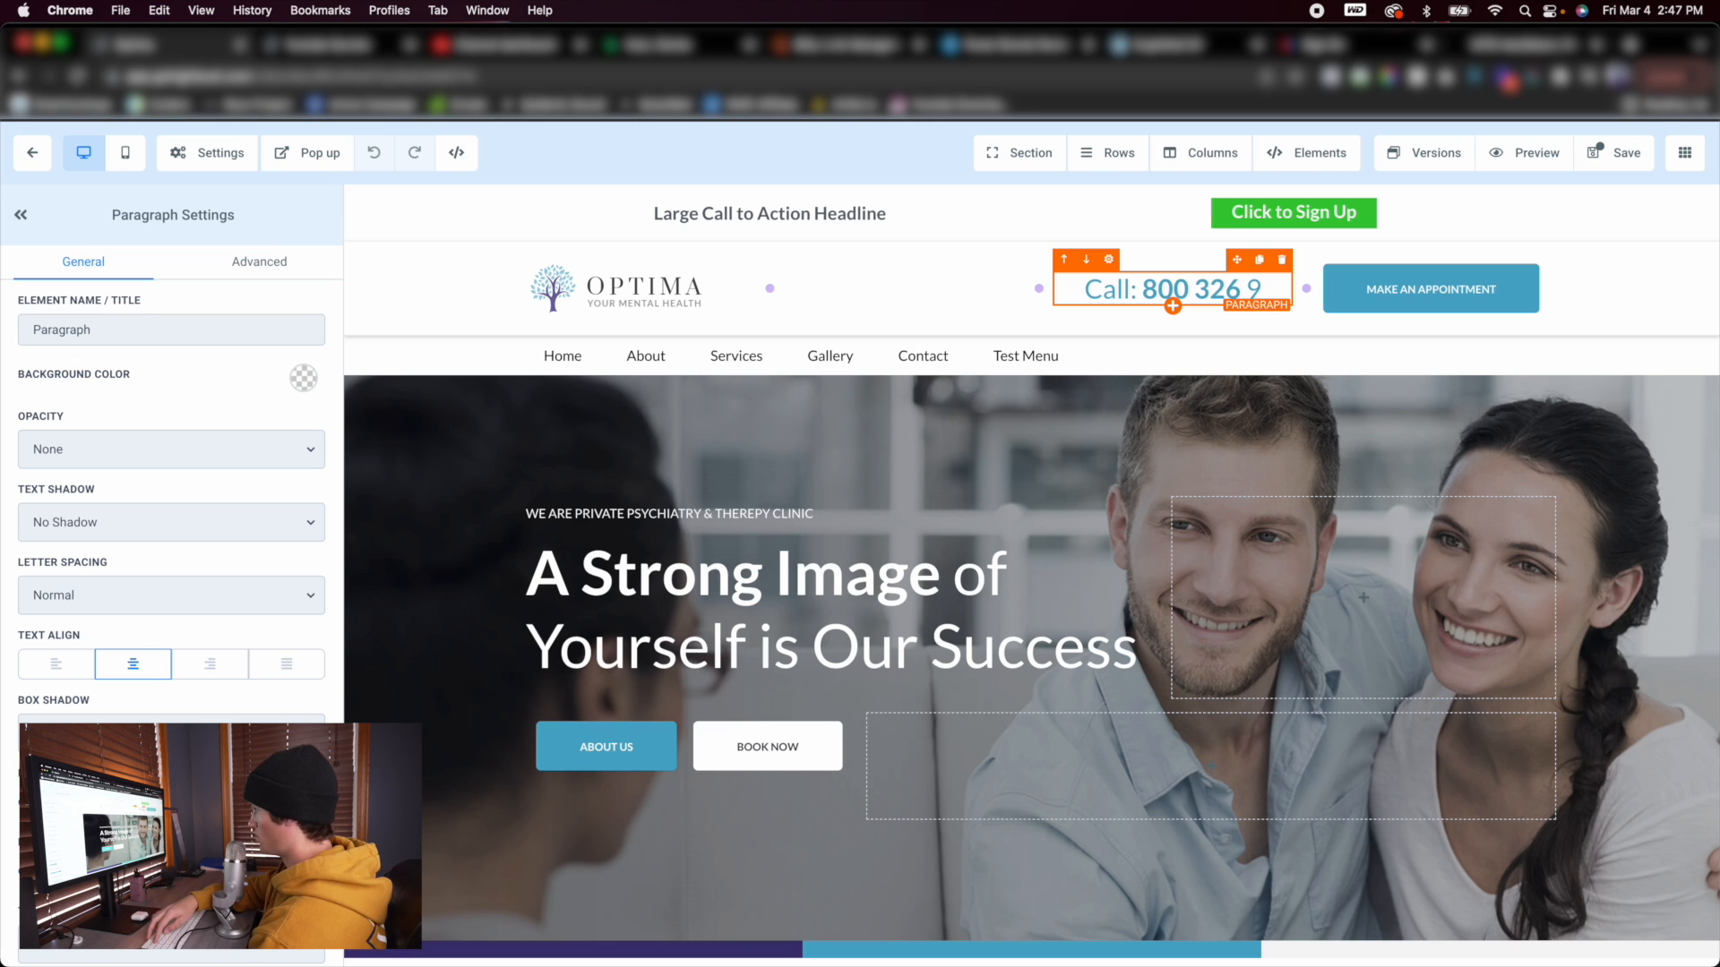
text(160)
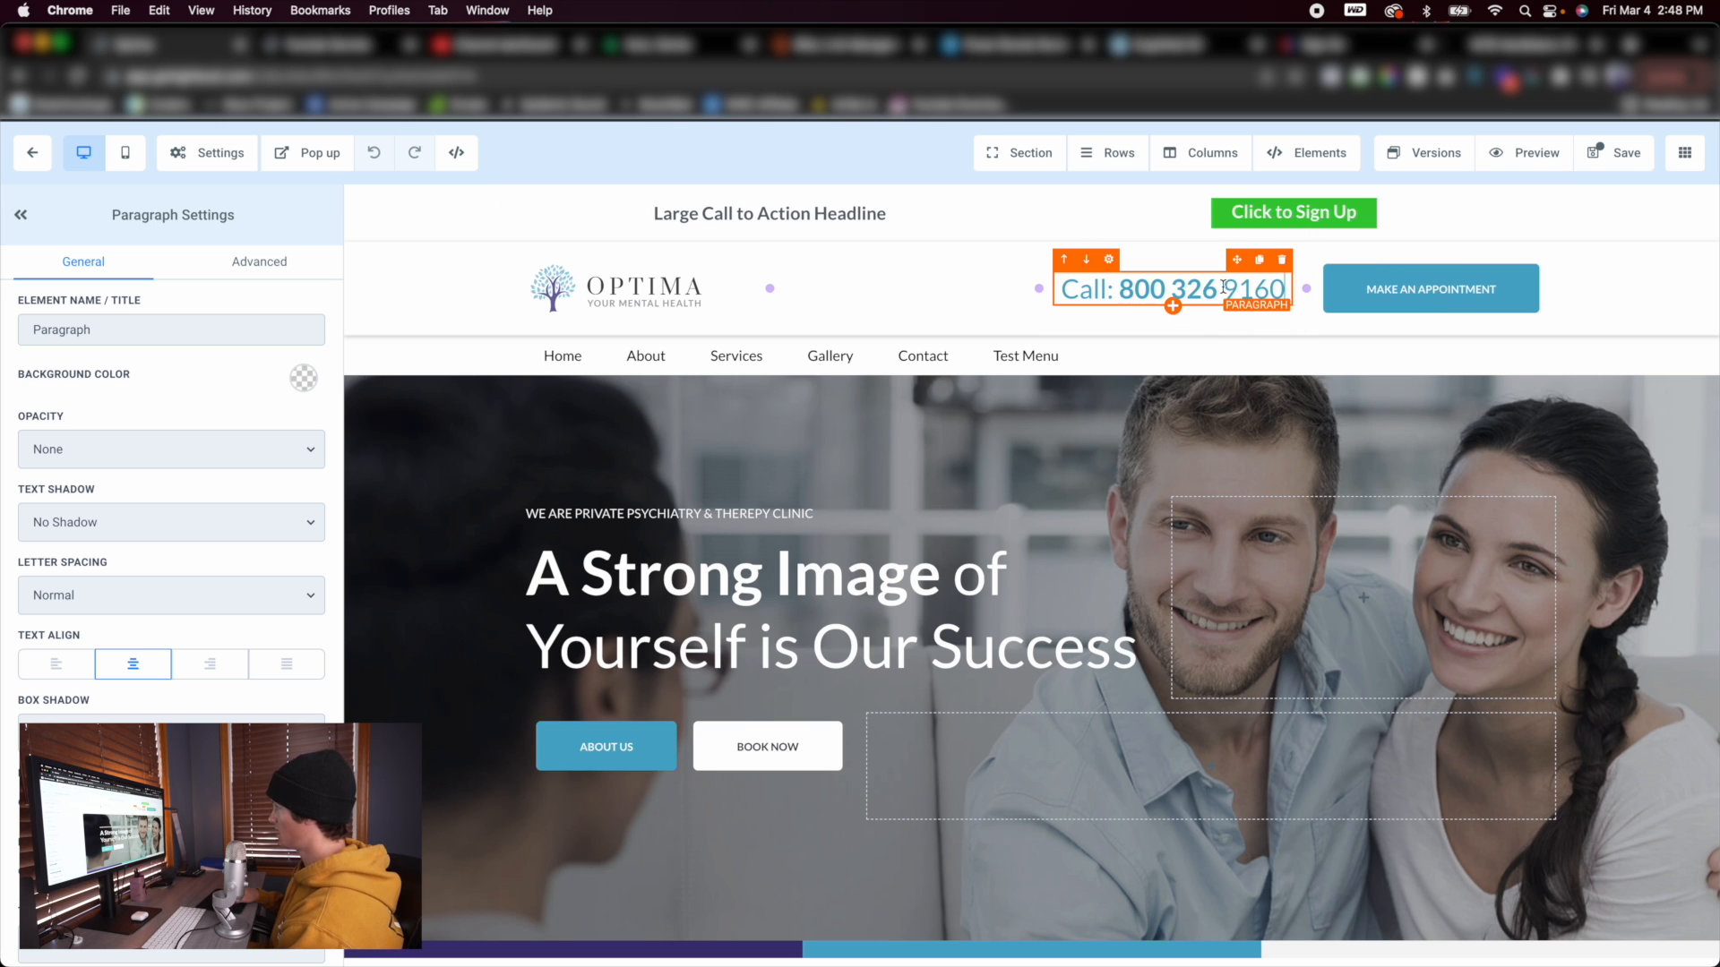
Make the retyped last four digits of the header phone number bold
drag(1224, 288, 1282, 286)
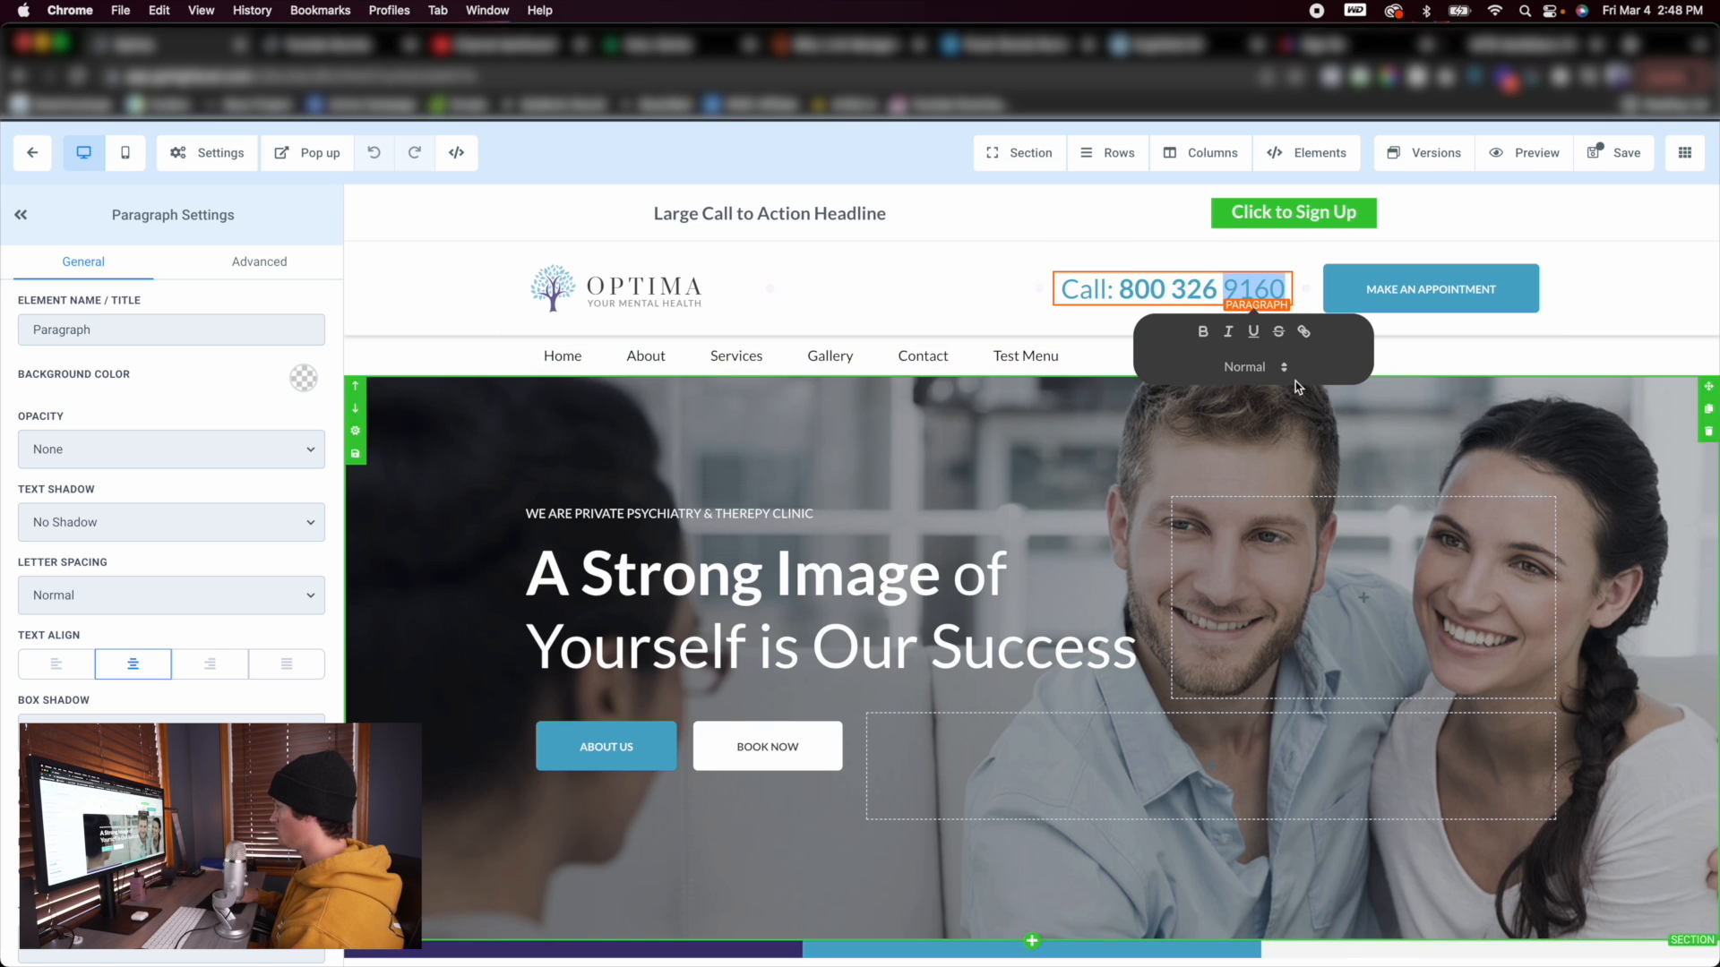
click(1205, 335)
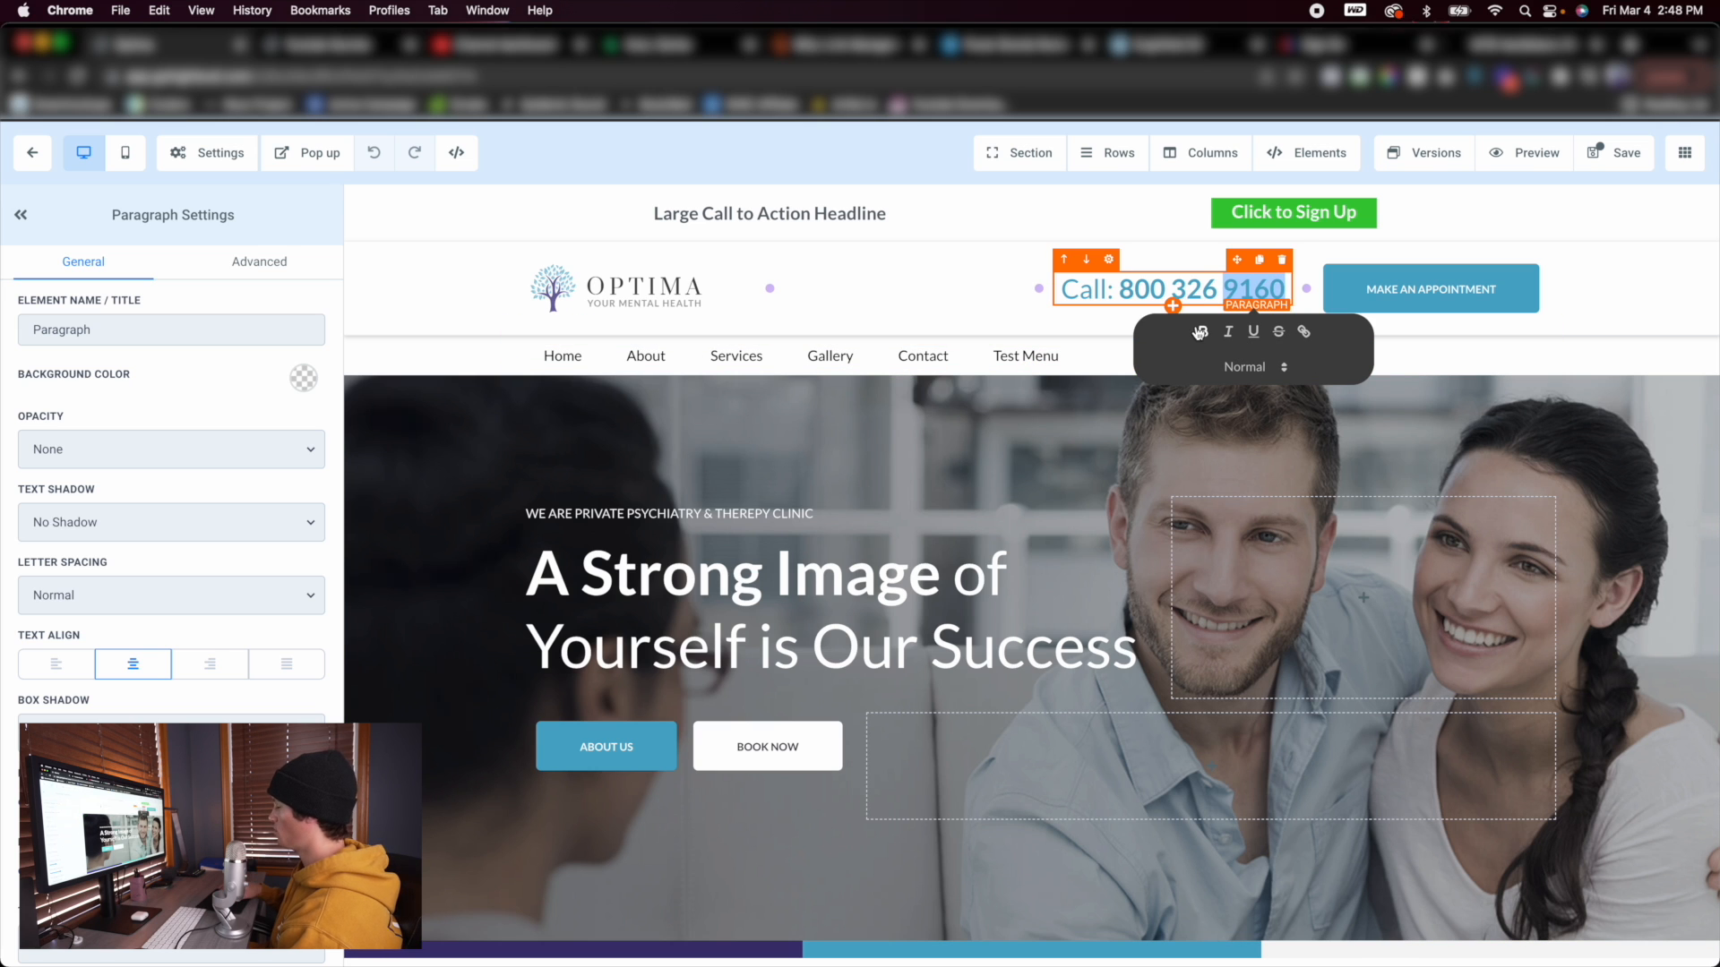
click(1131, 290)
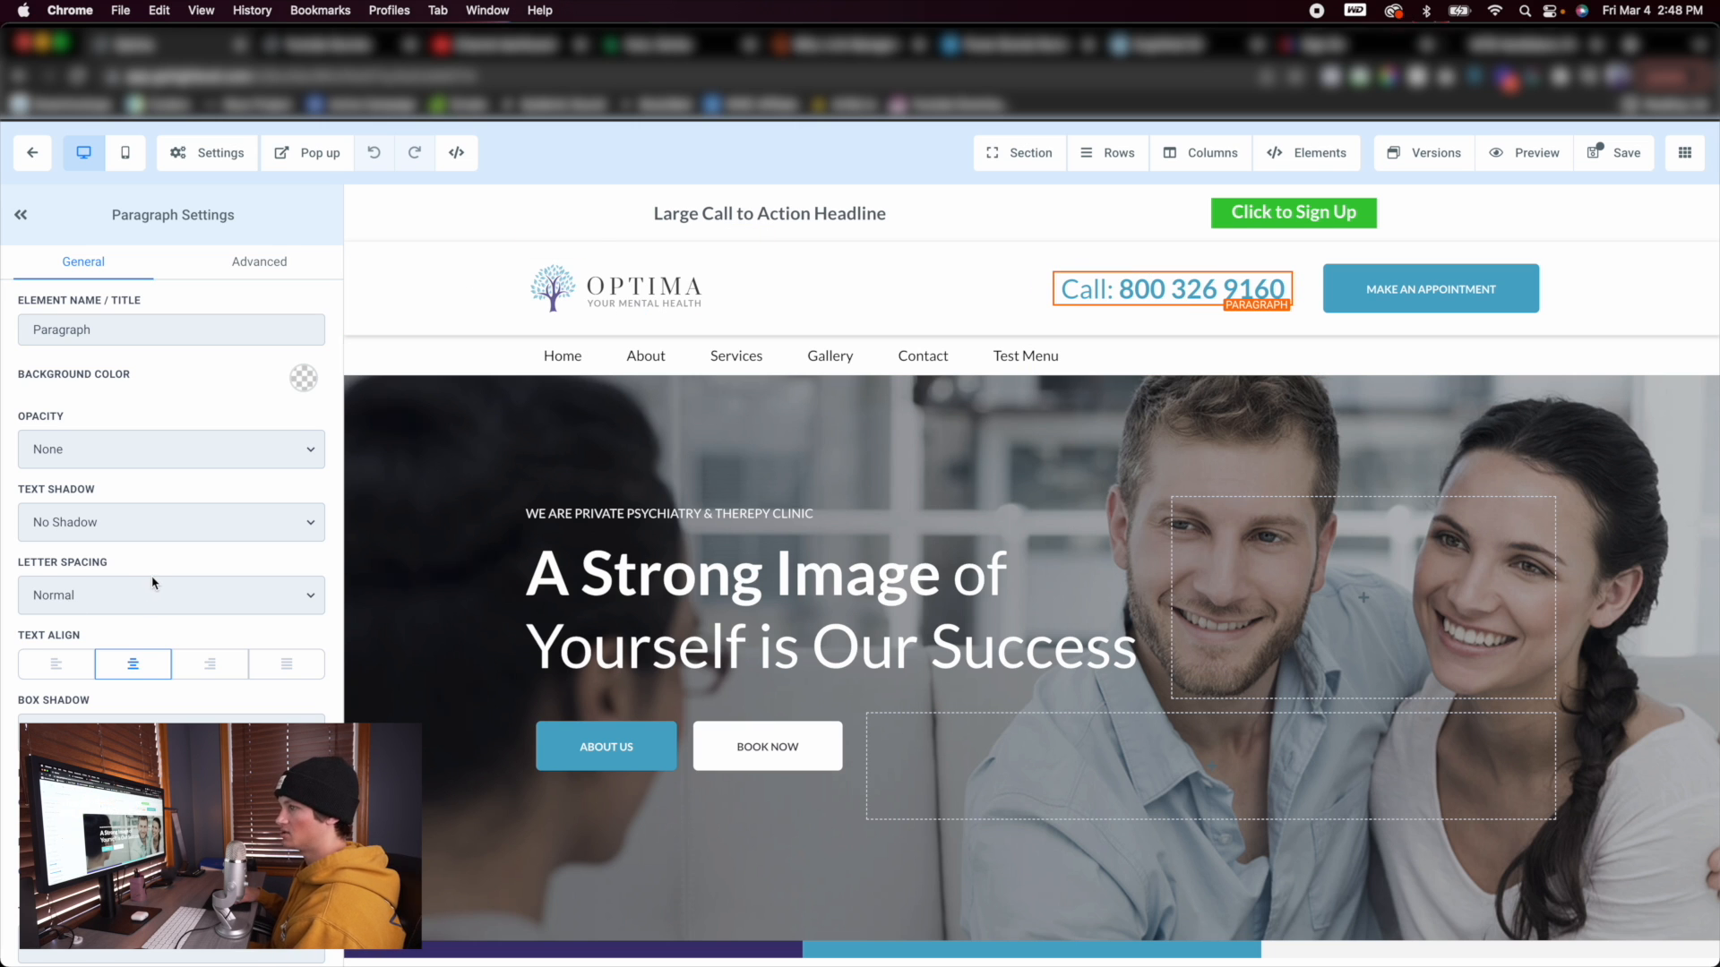
Set the header phone paragraph's desktop font size to 32 and slightly increase its mobile font size in the mobile view
scroll(134, 591, down, 4)
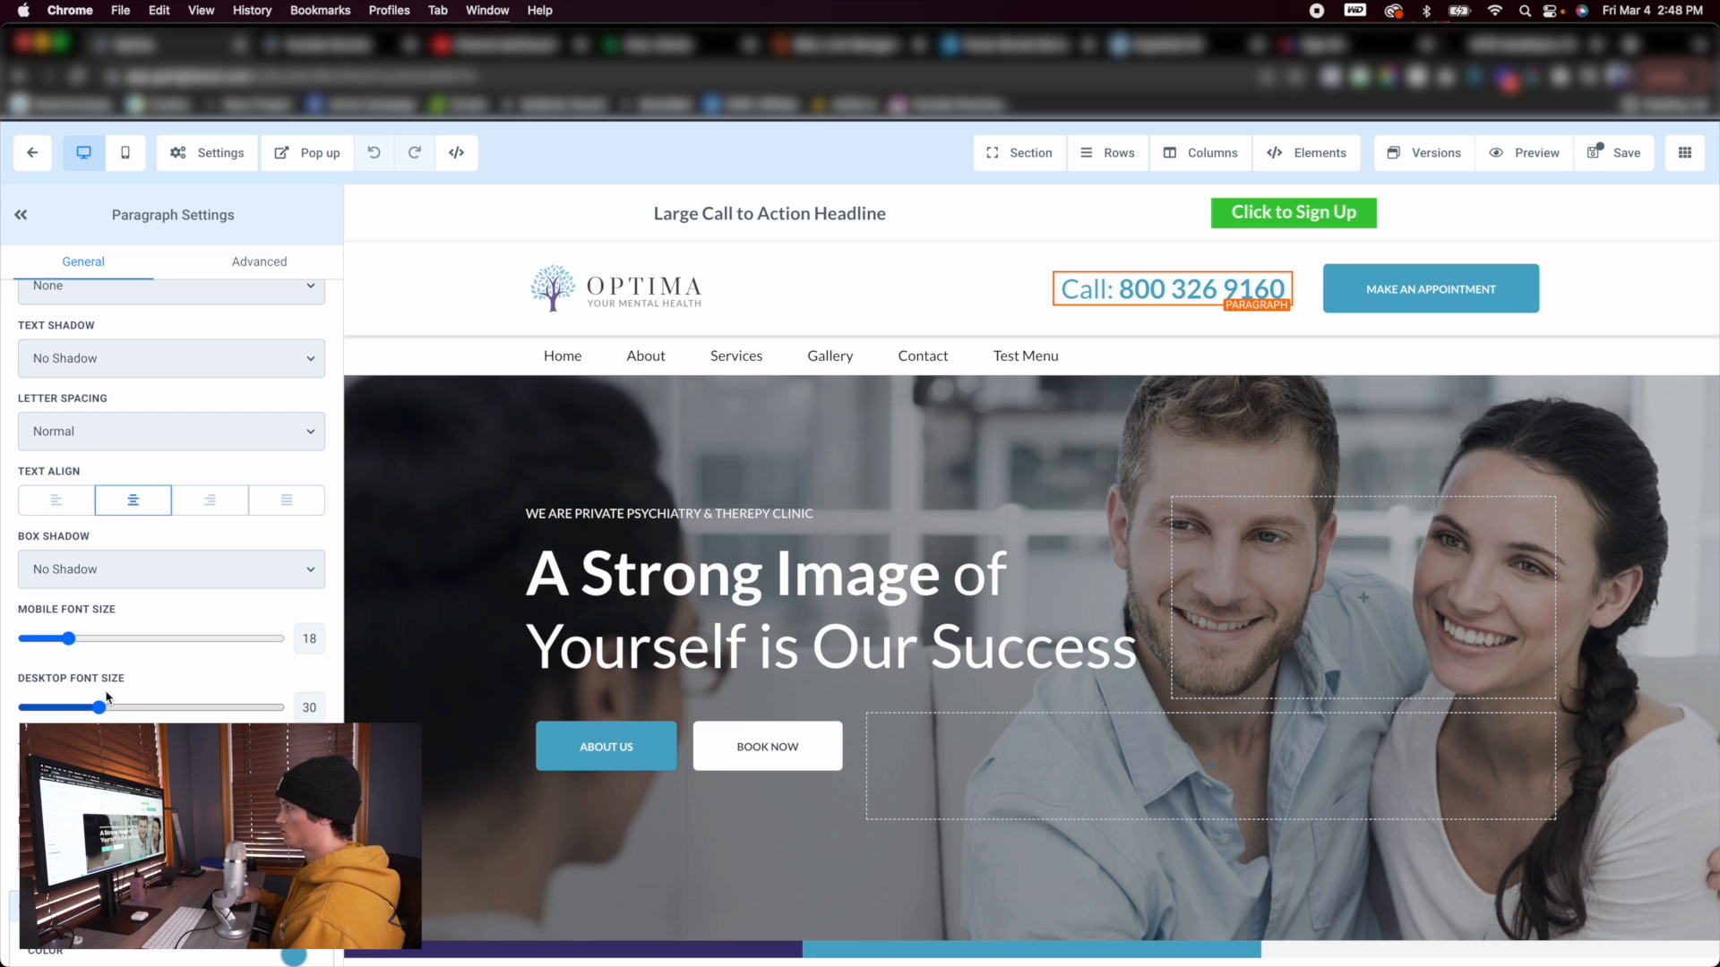
drag(112, 710, 105, 707)
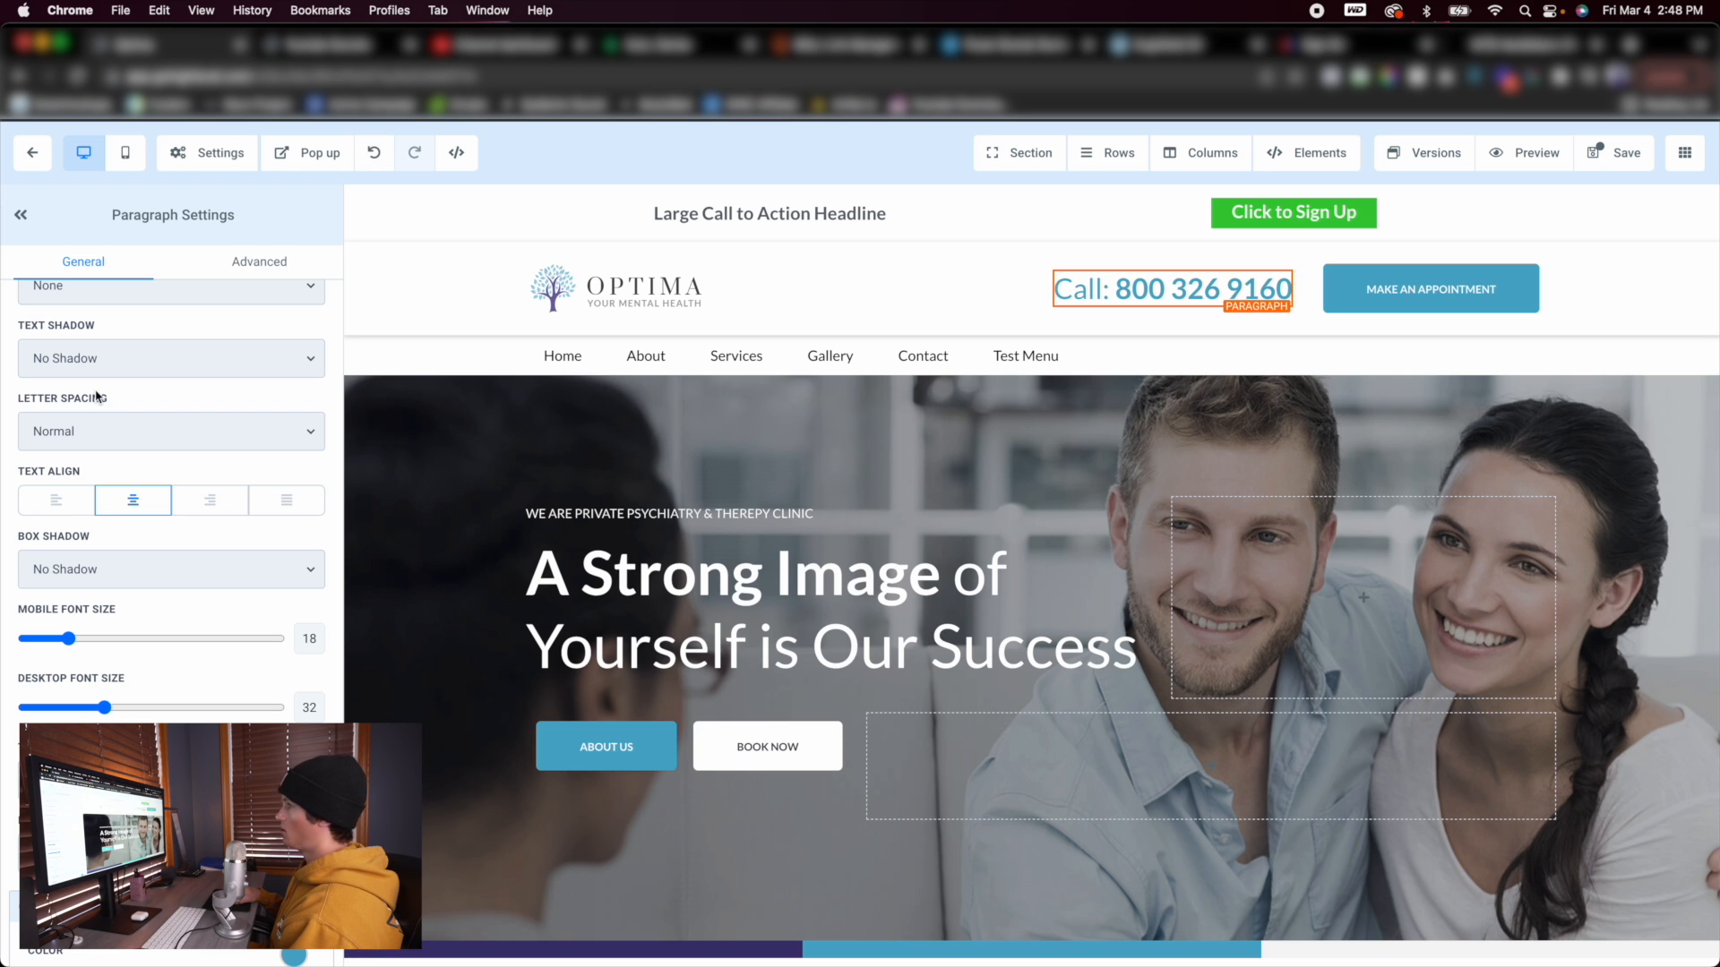
click(128, 158)
drag(66, 639, 78, 639)
click(83, 154)
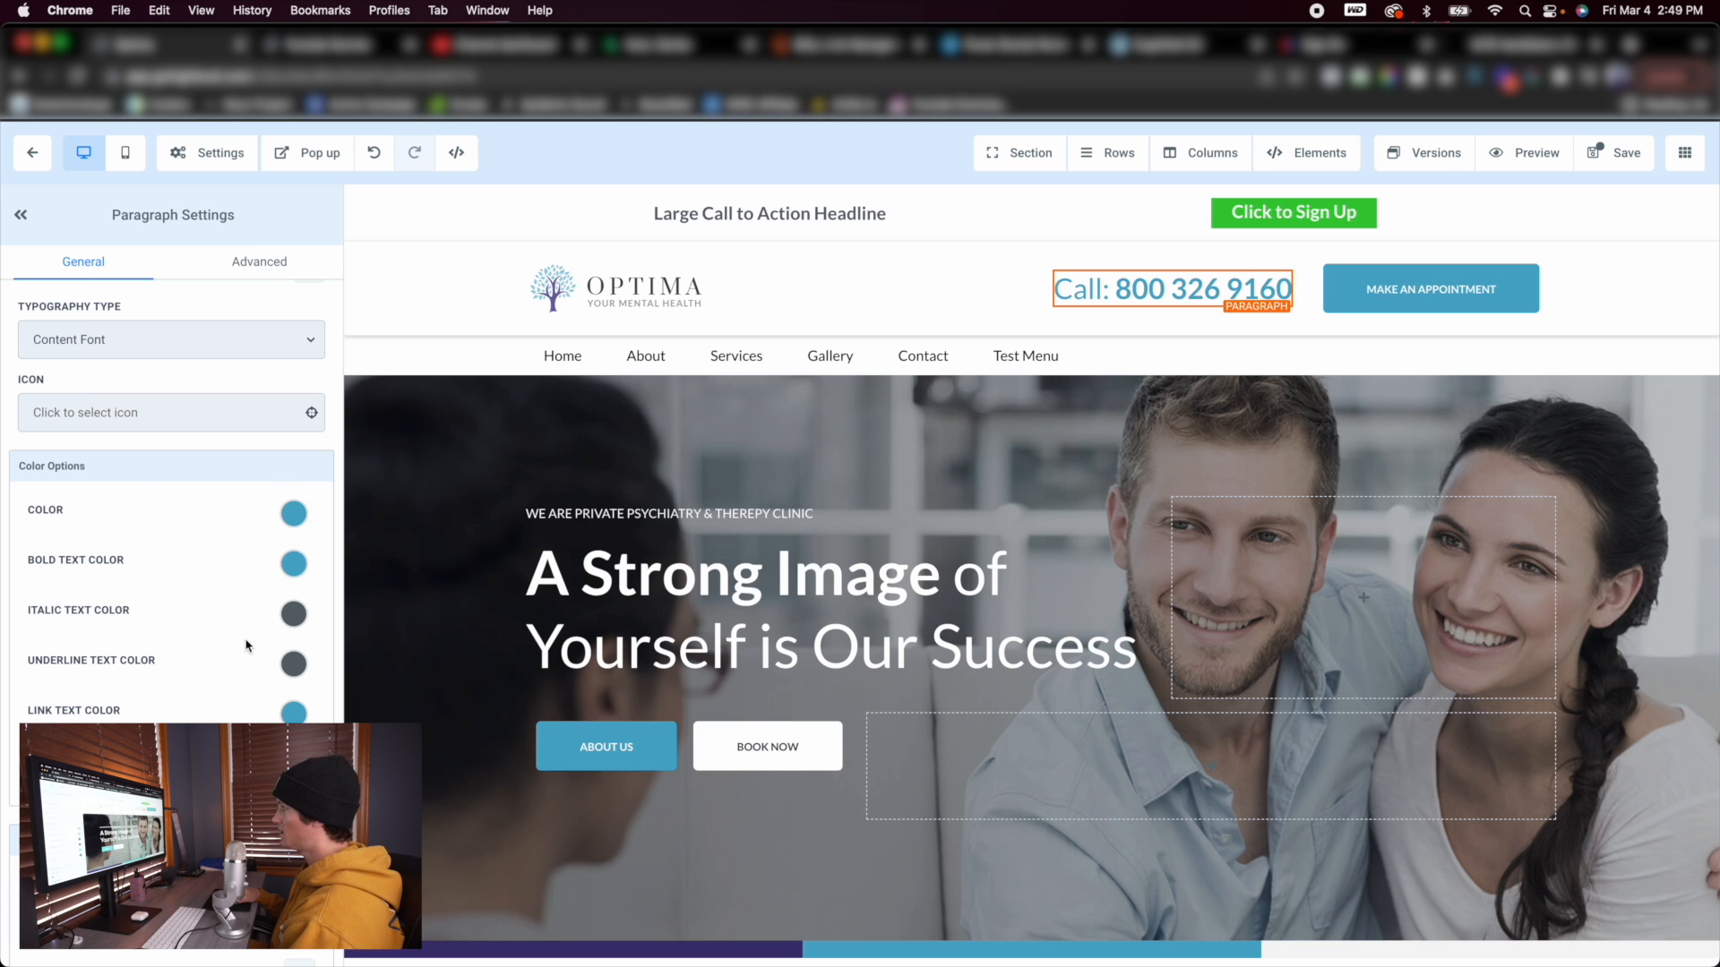
View the available text colors for the header phone paragraph
click(294, 516)
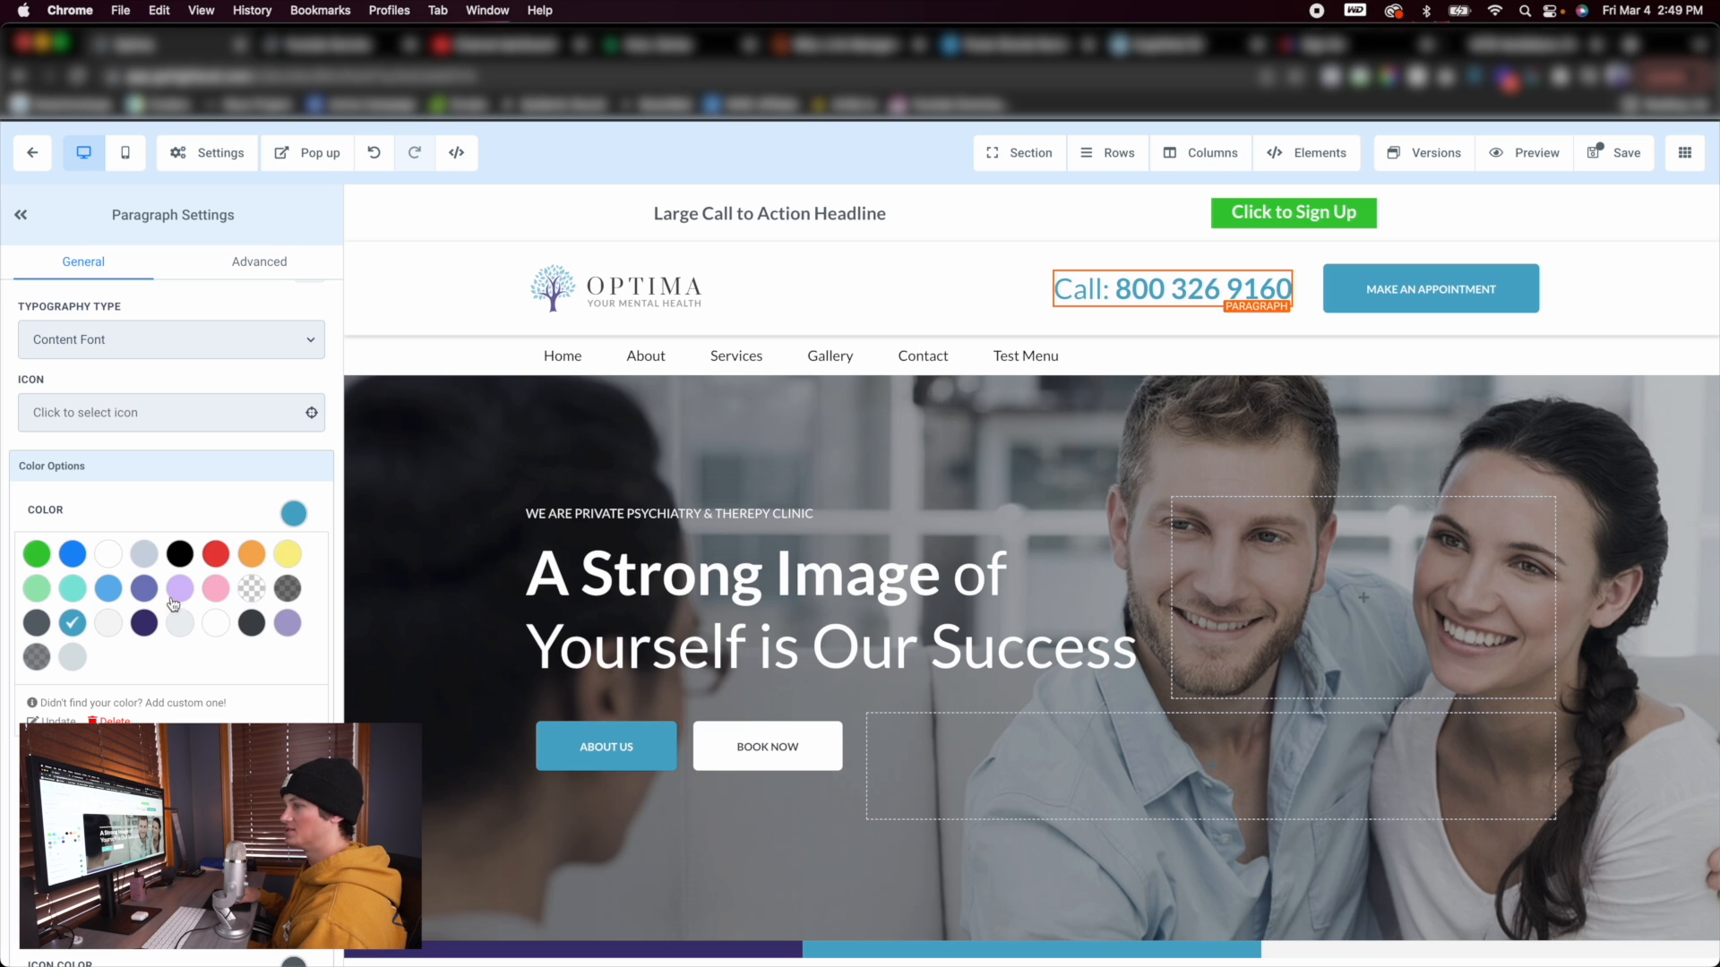
click(293, 519)
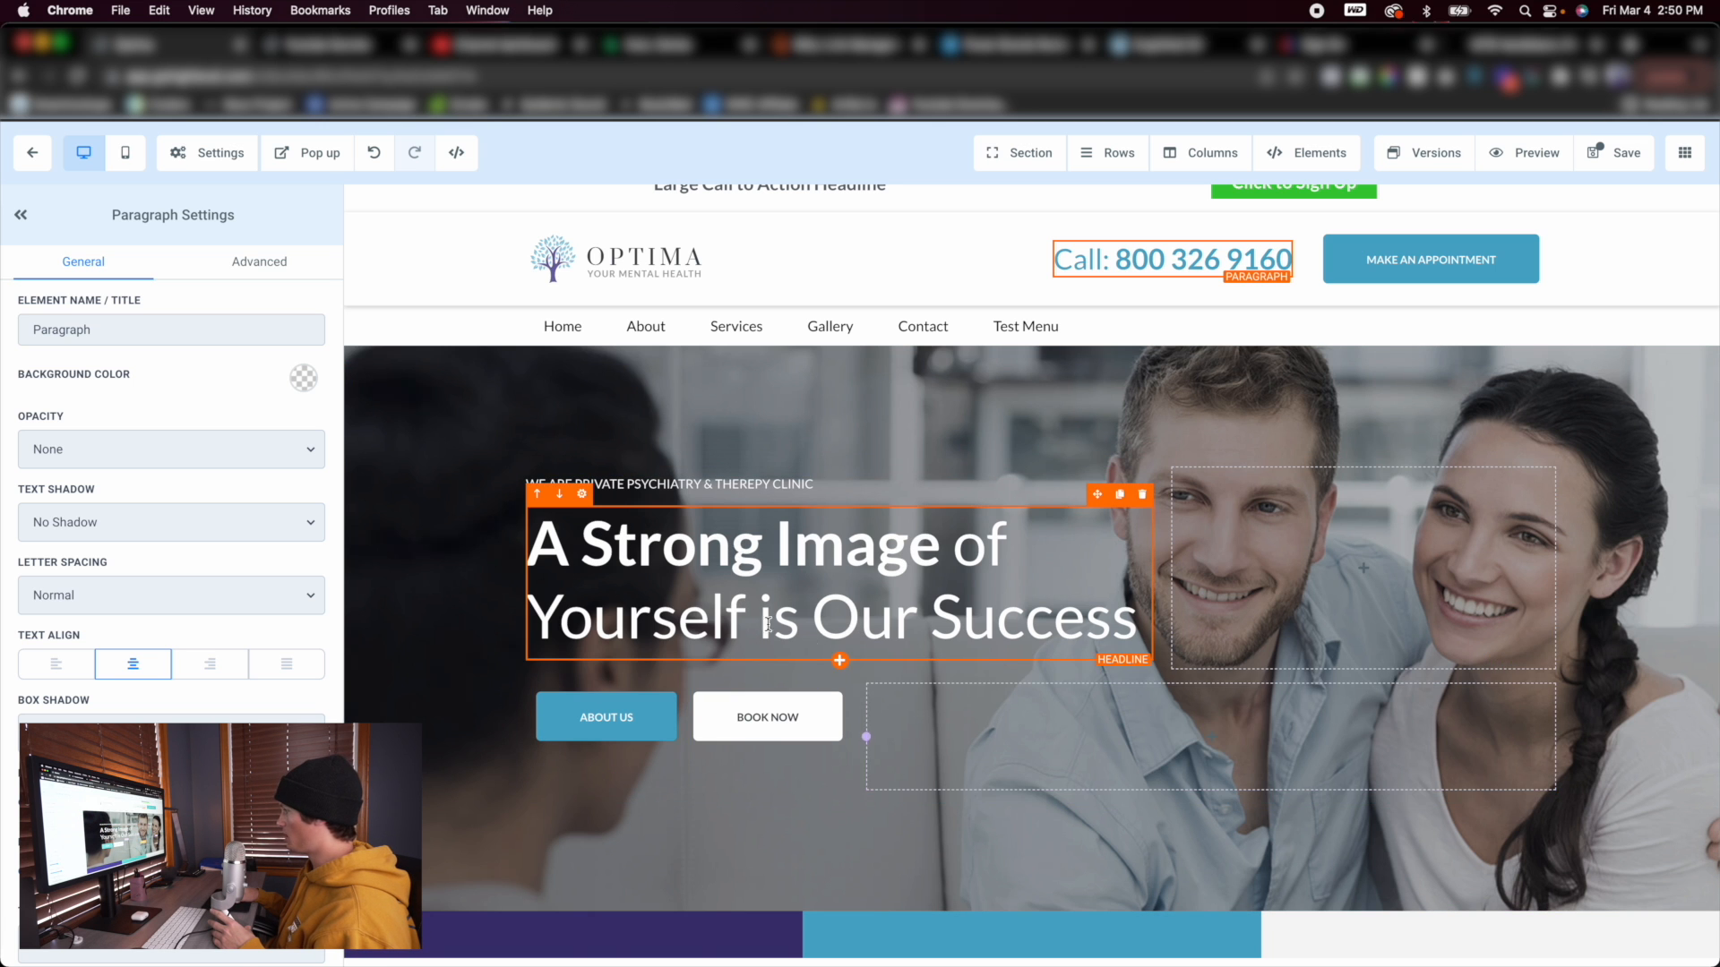
Add a full-width section directly below the hero section and insert a two-column row in it
scroll(752, 617, down, 3)
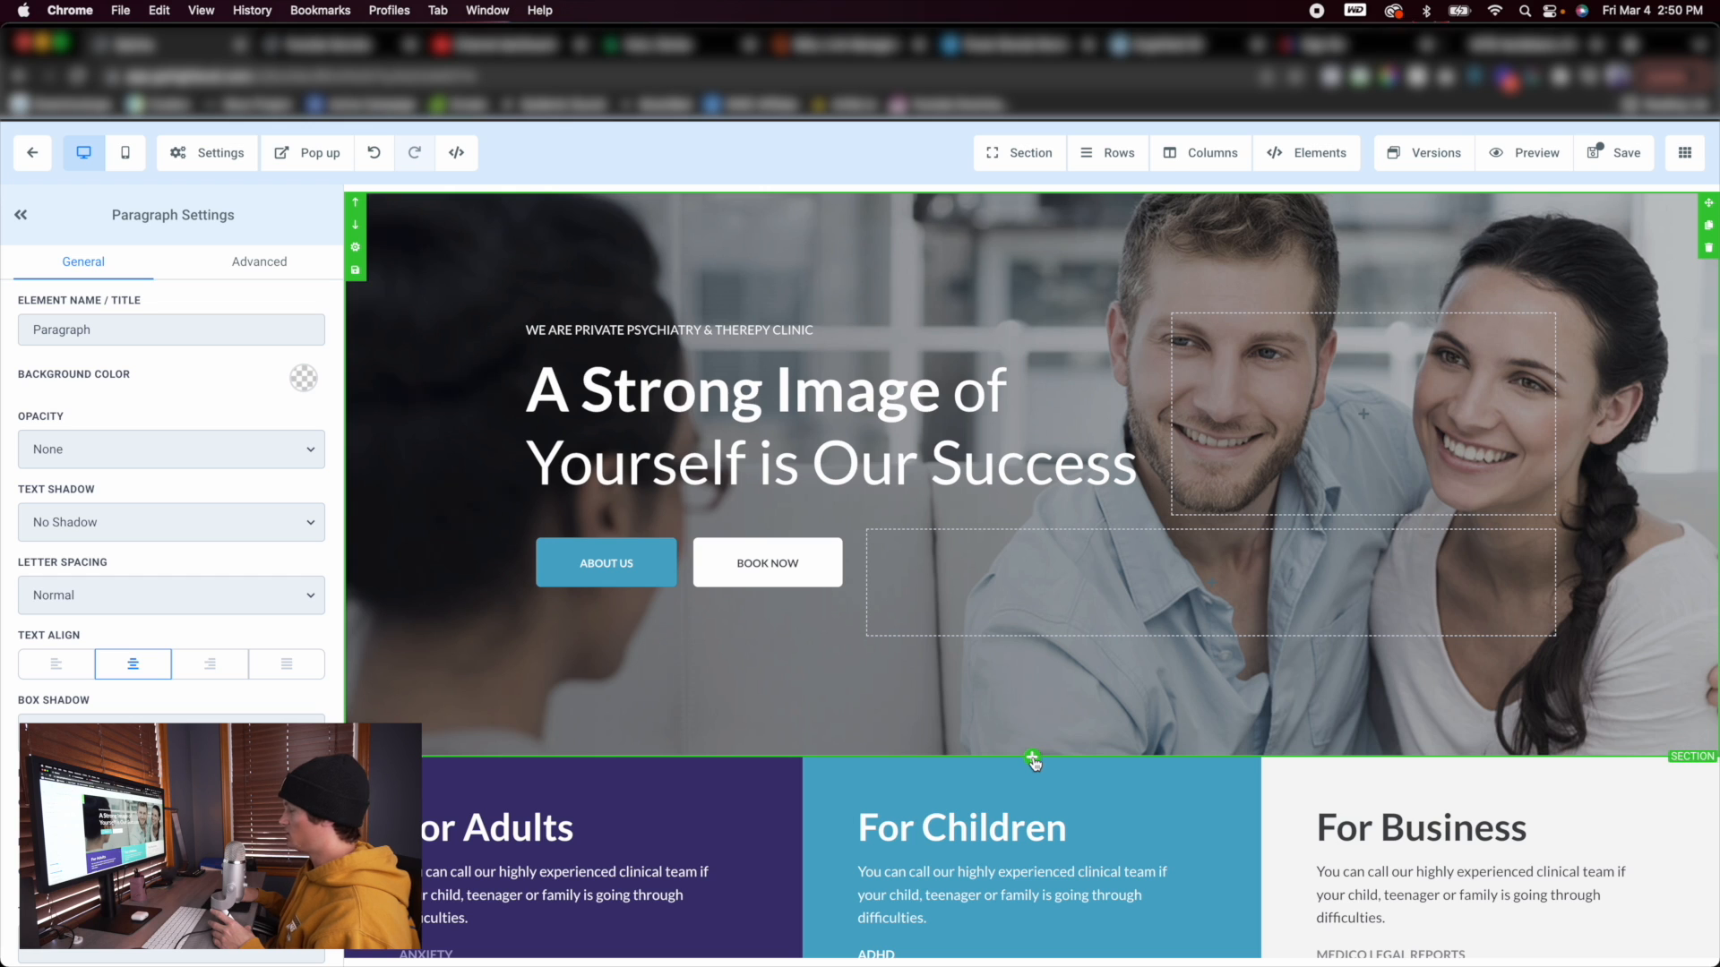
click(1033, 759)
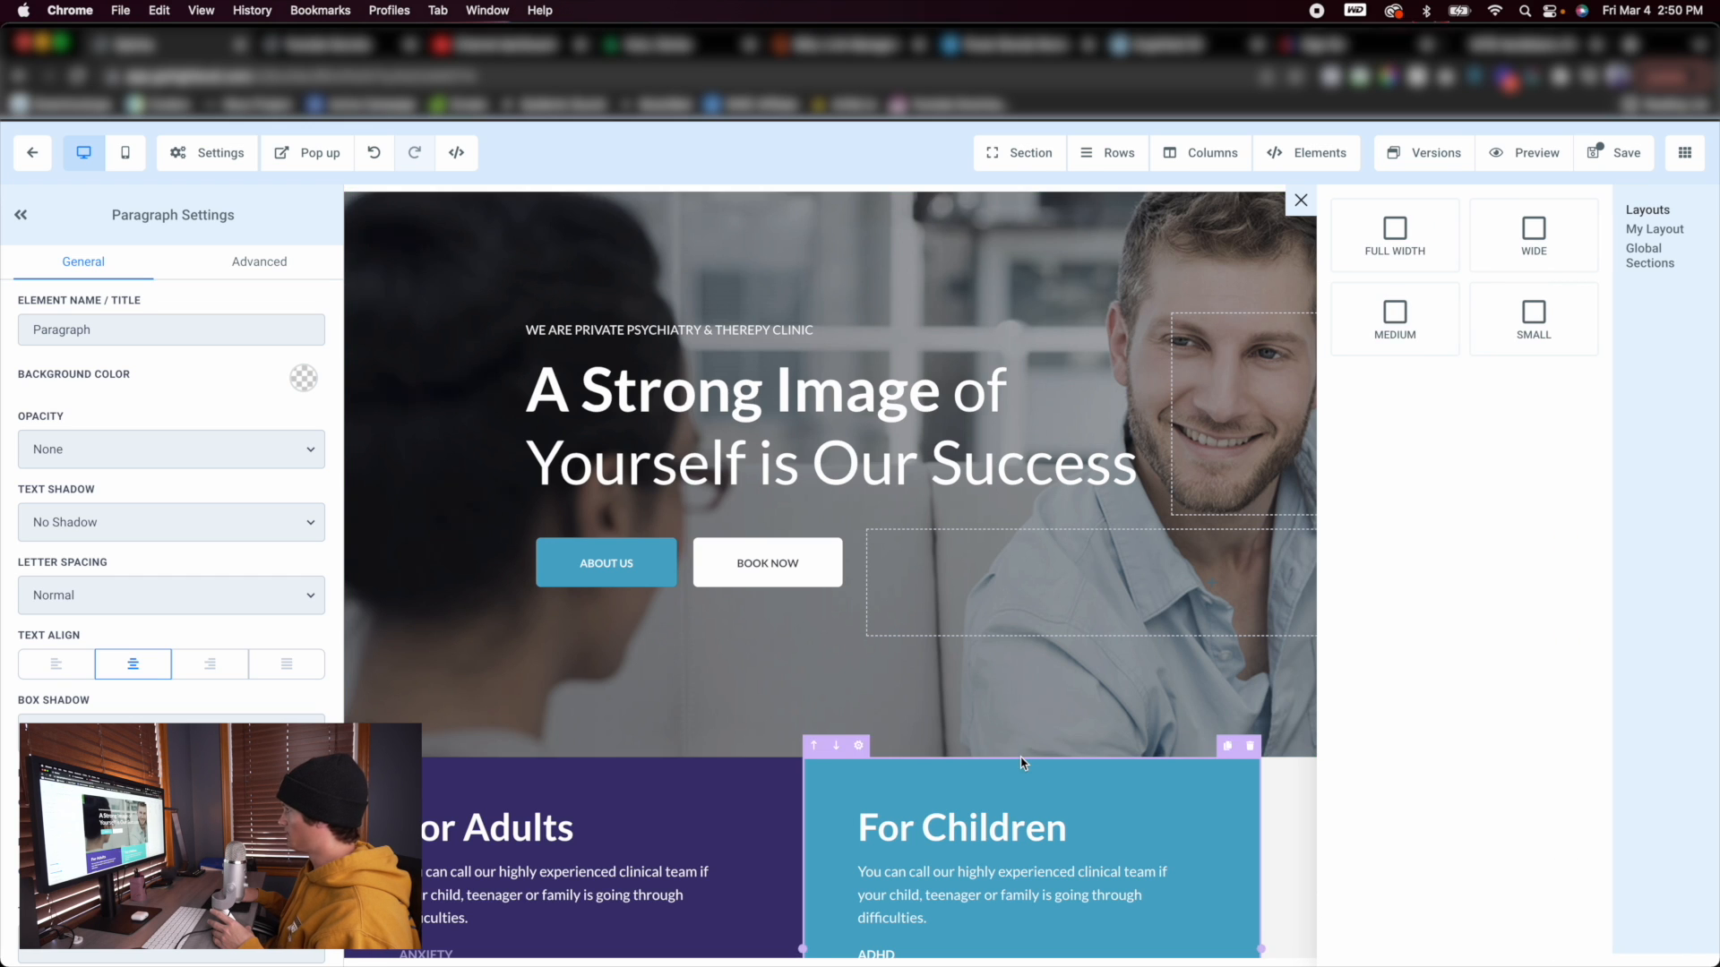
click(1395, 235)
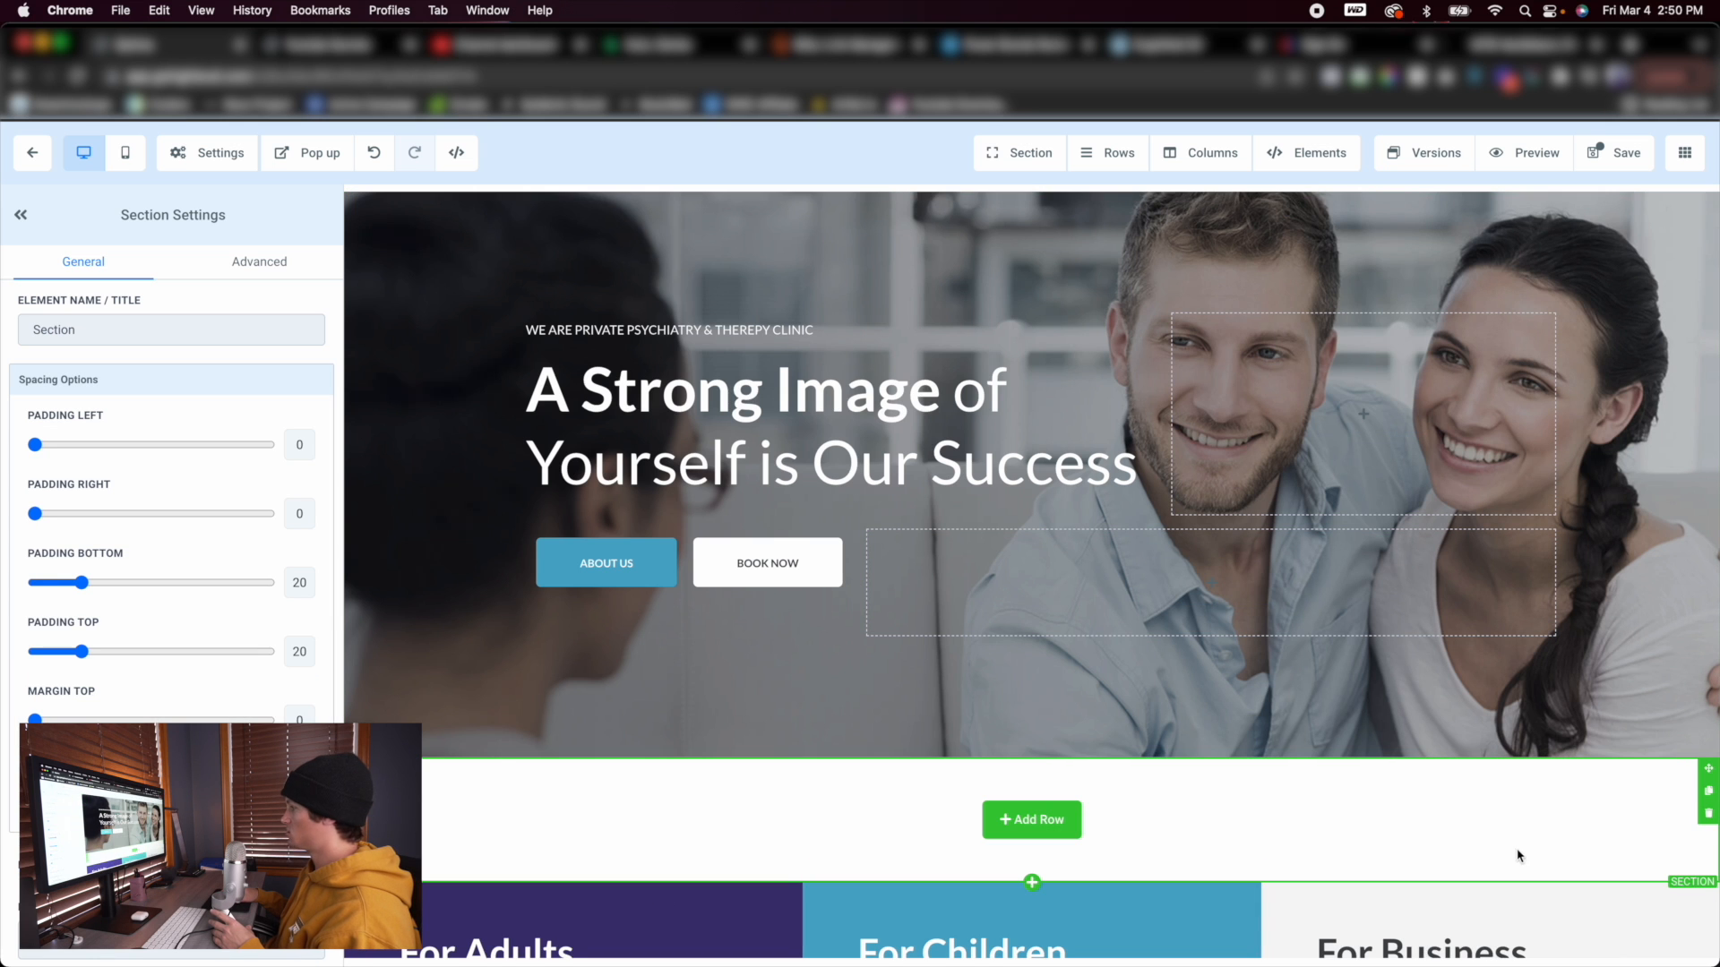
click(1022, 823)
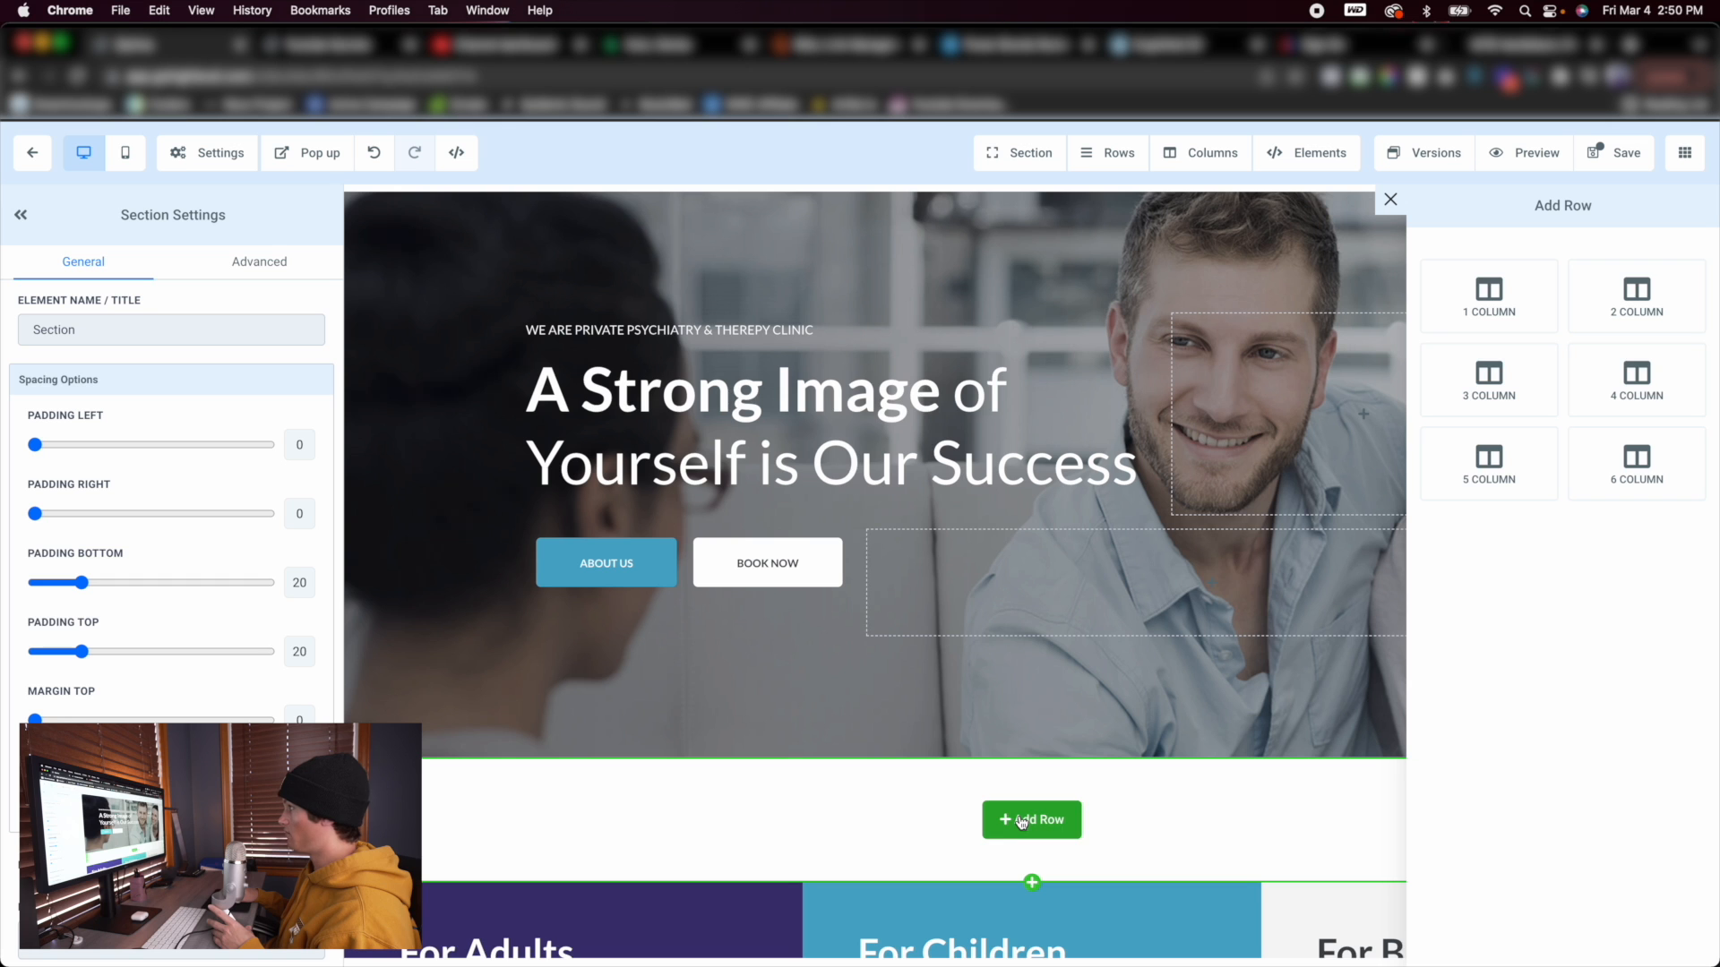
click(1626, 301)
Add a video element to the new row's first column and a paragraph to its second column
click(771, 843)
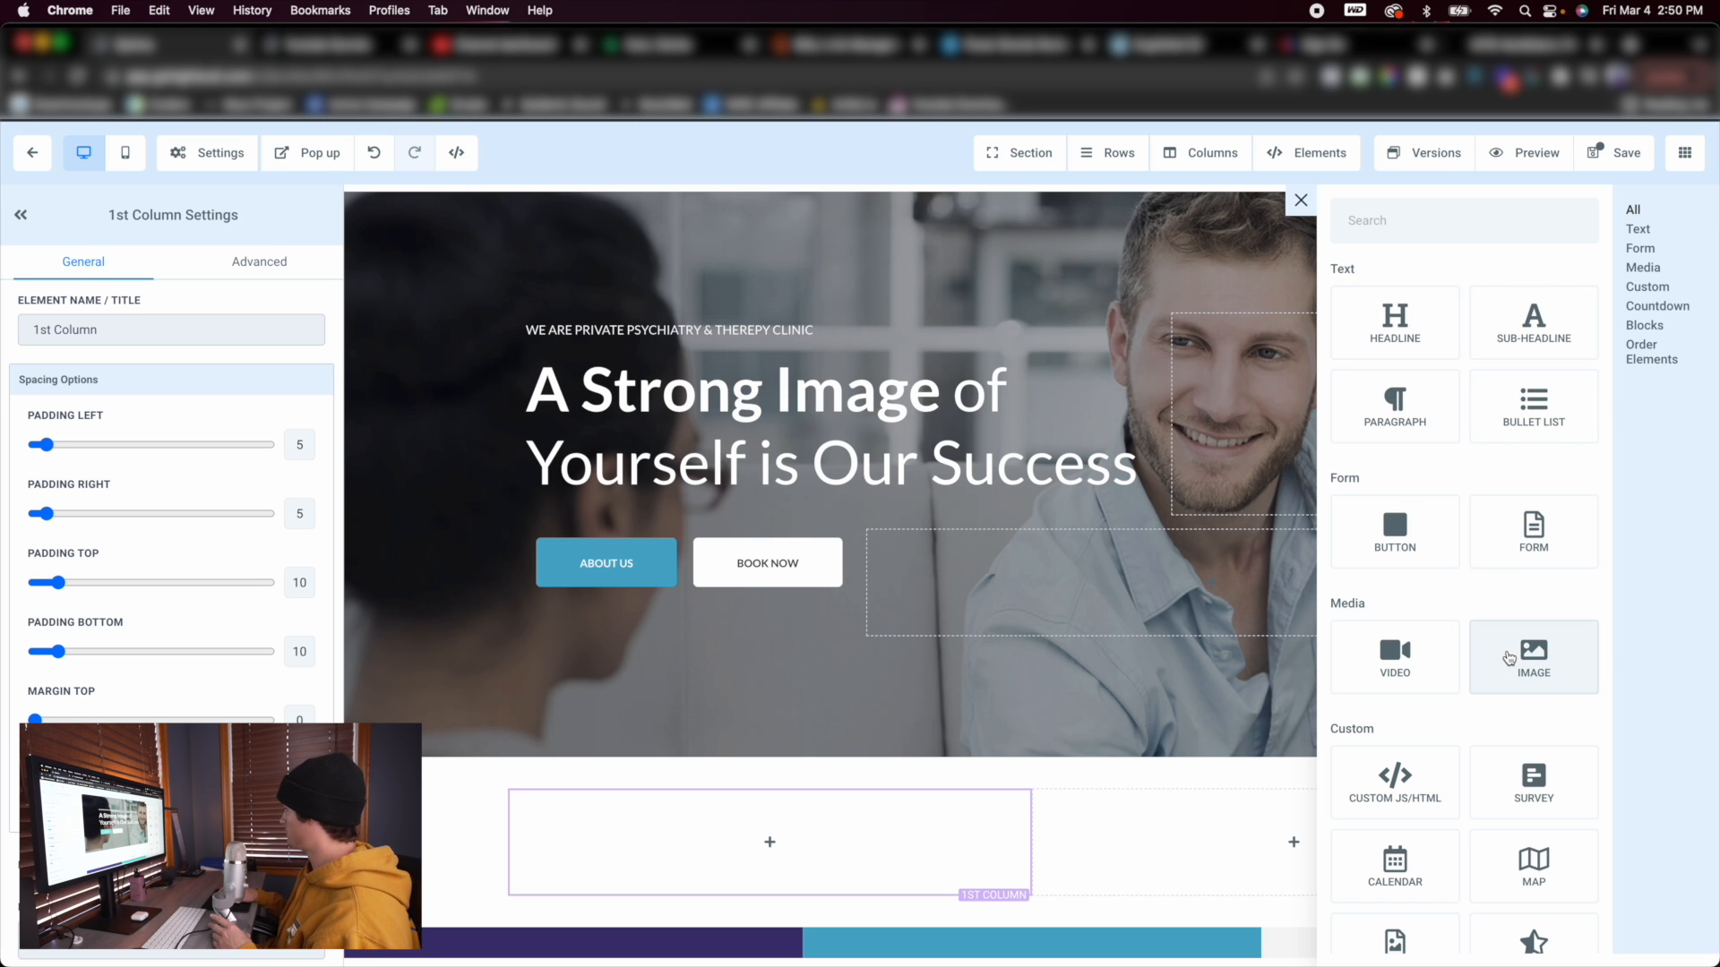
scroll(1505, 654, down, 3)
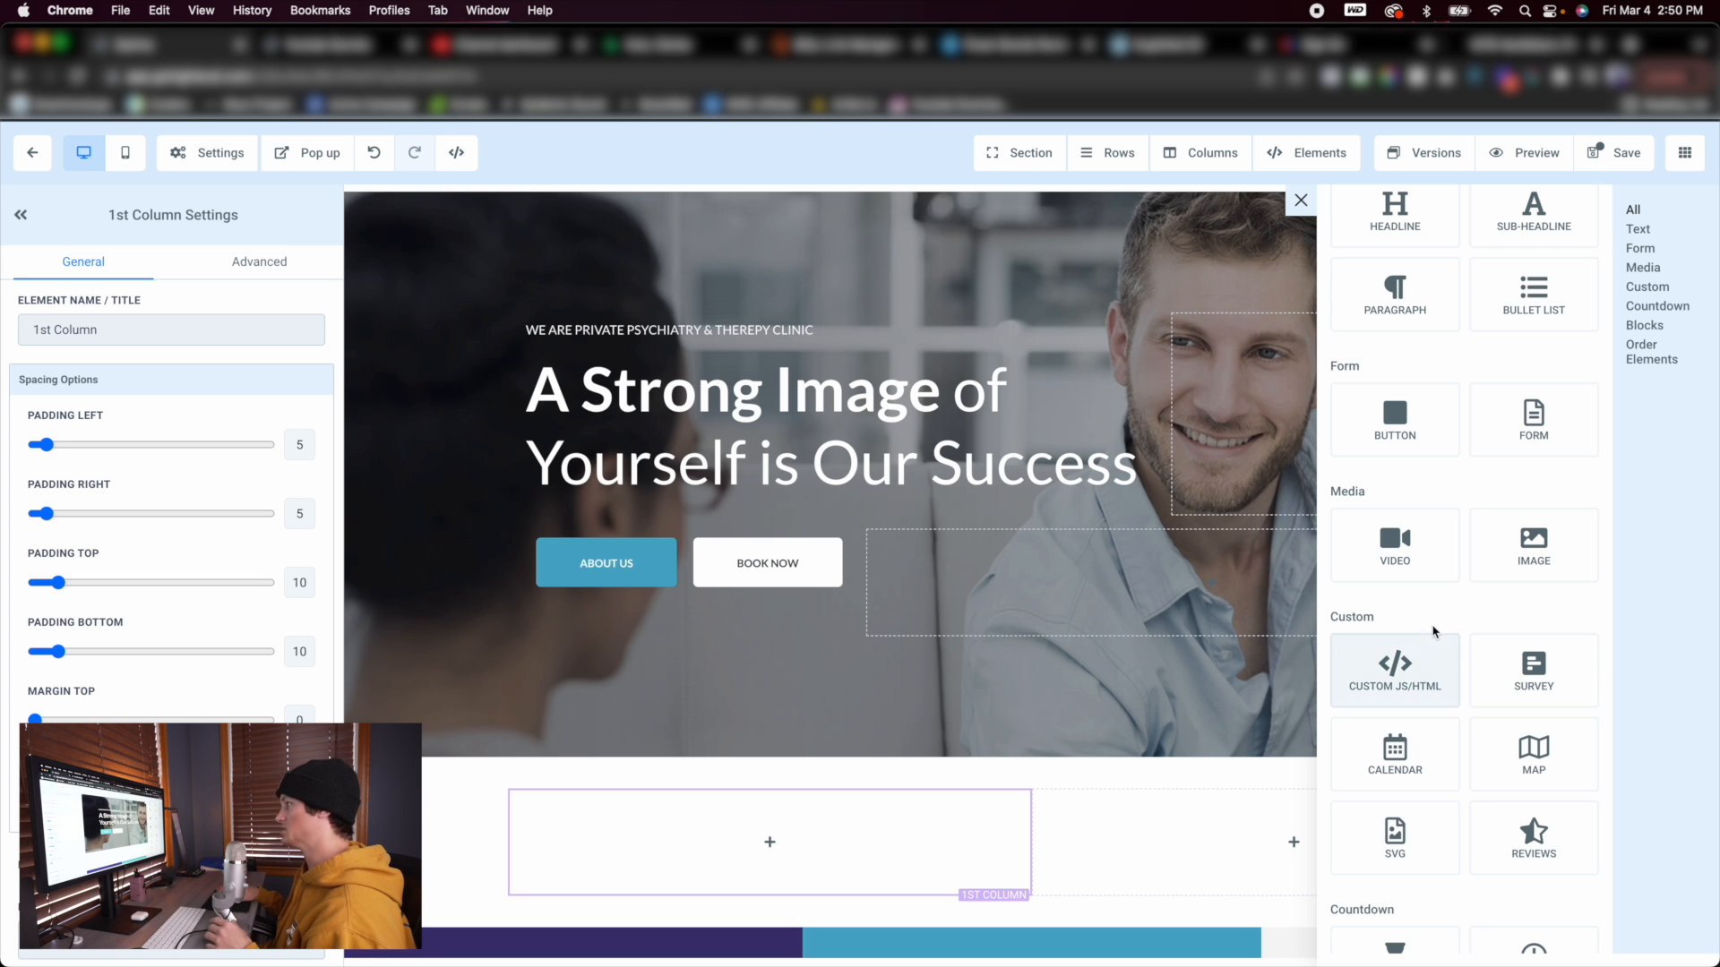
click(1394, 542)
scroll(1378, 625, down, 3)
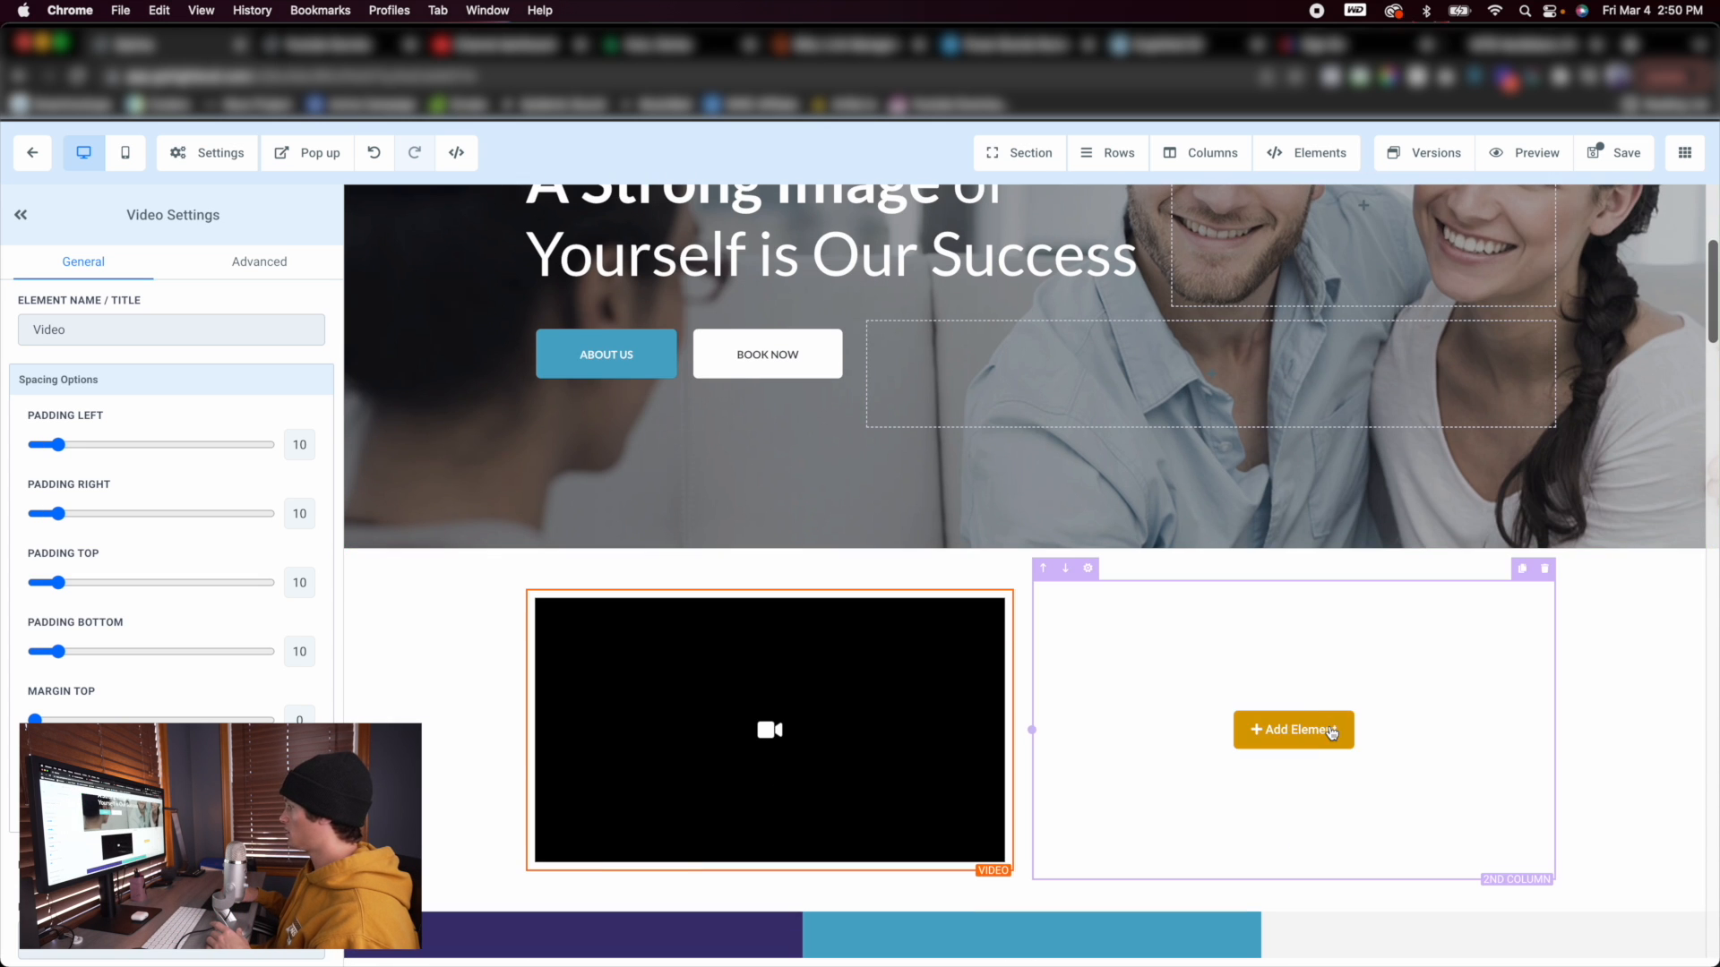
click(1293, 727)
scroll(1558, 328, up, 2)
click(1395, 399)
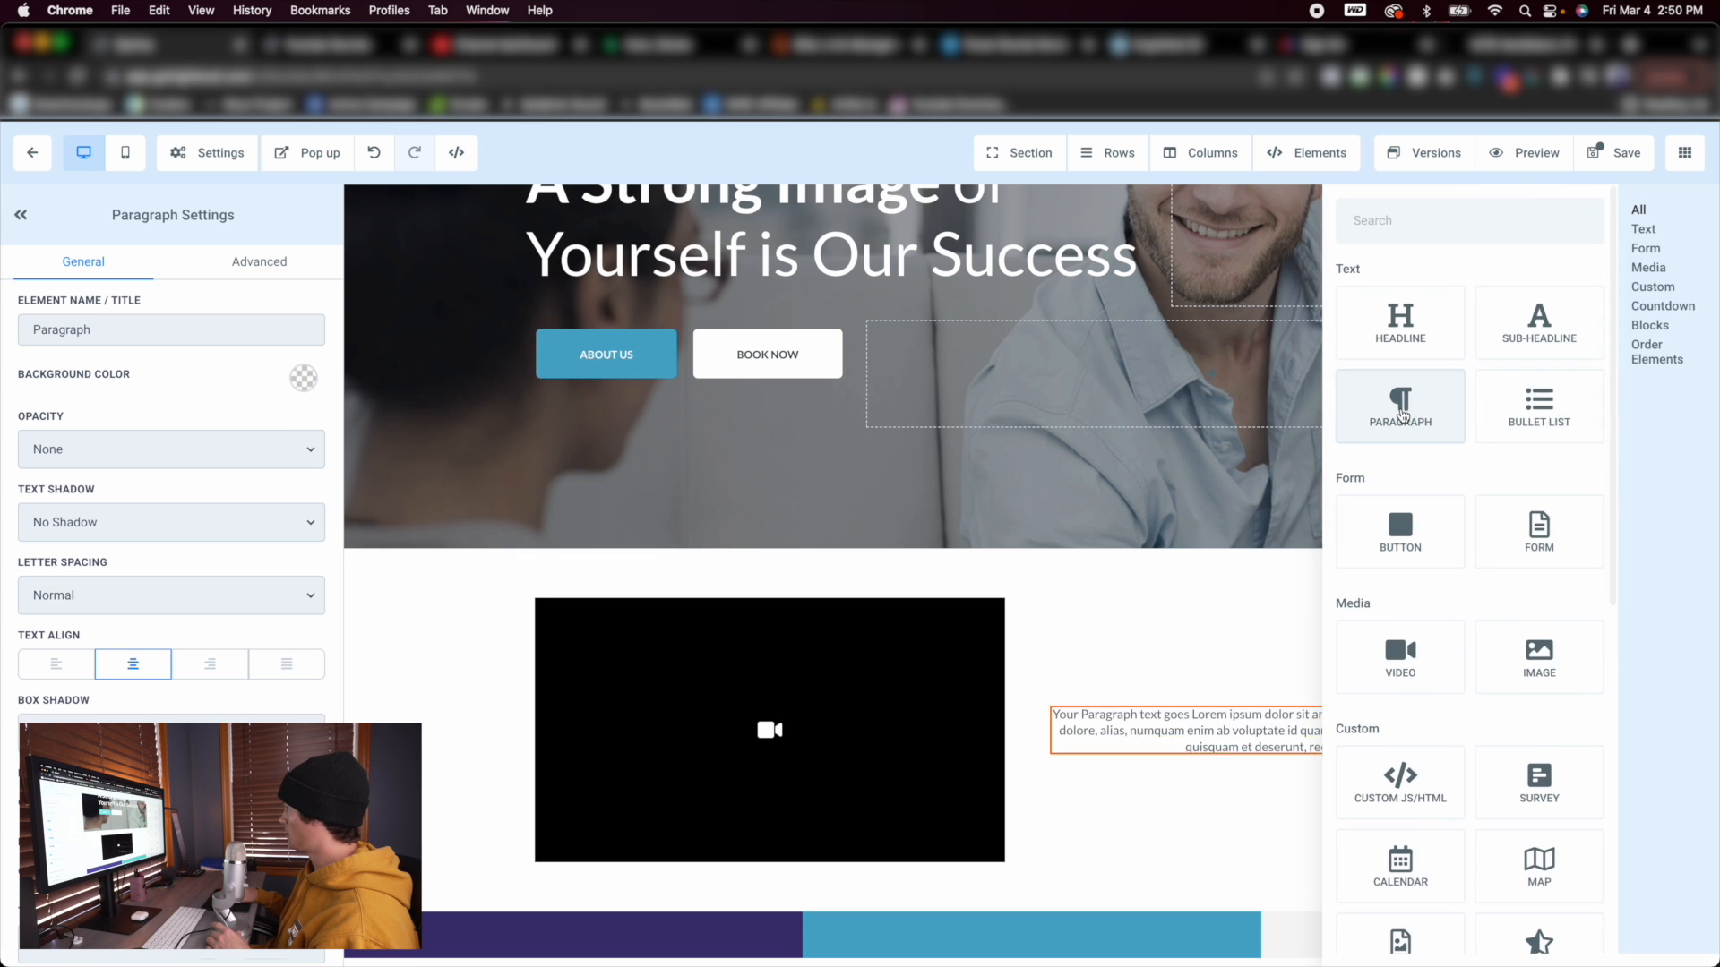
Examine the settings of the new video element in the first column
click(778, 685)
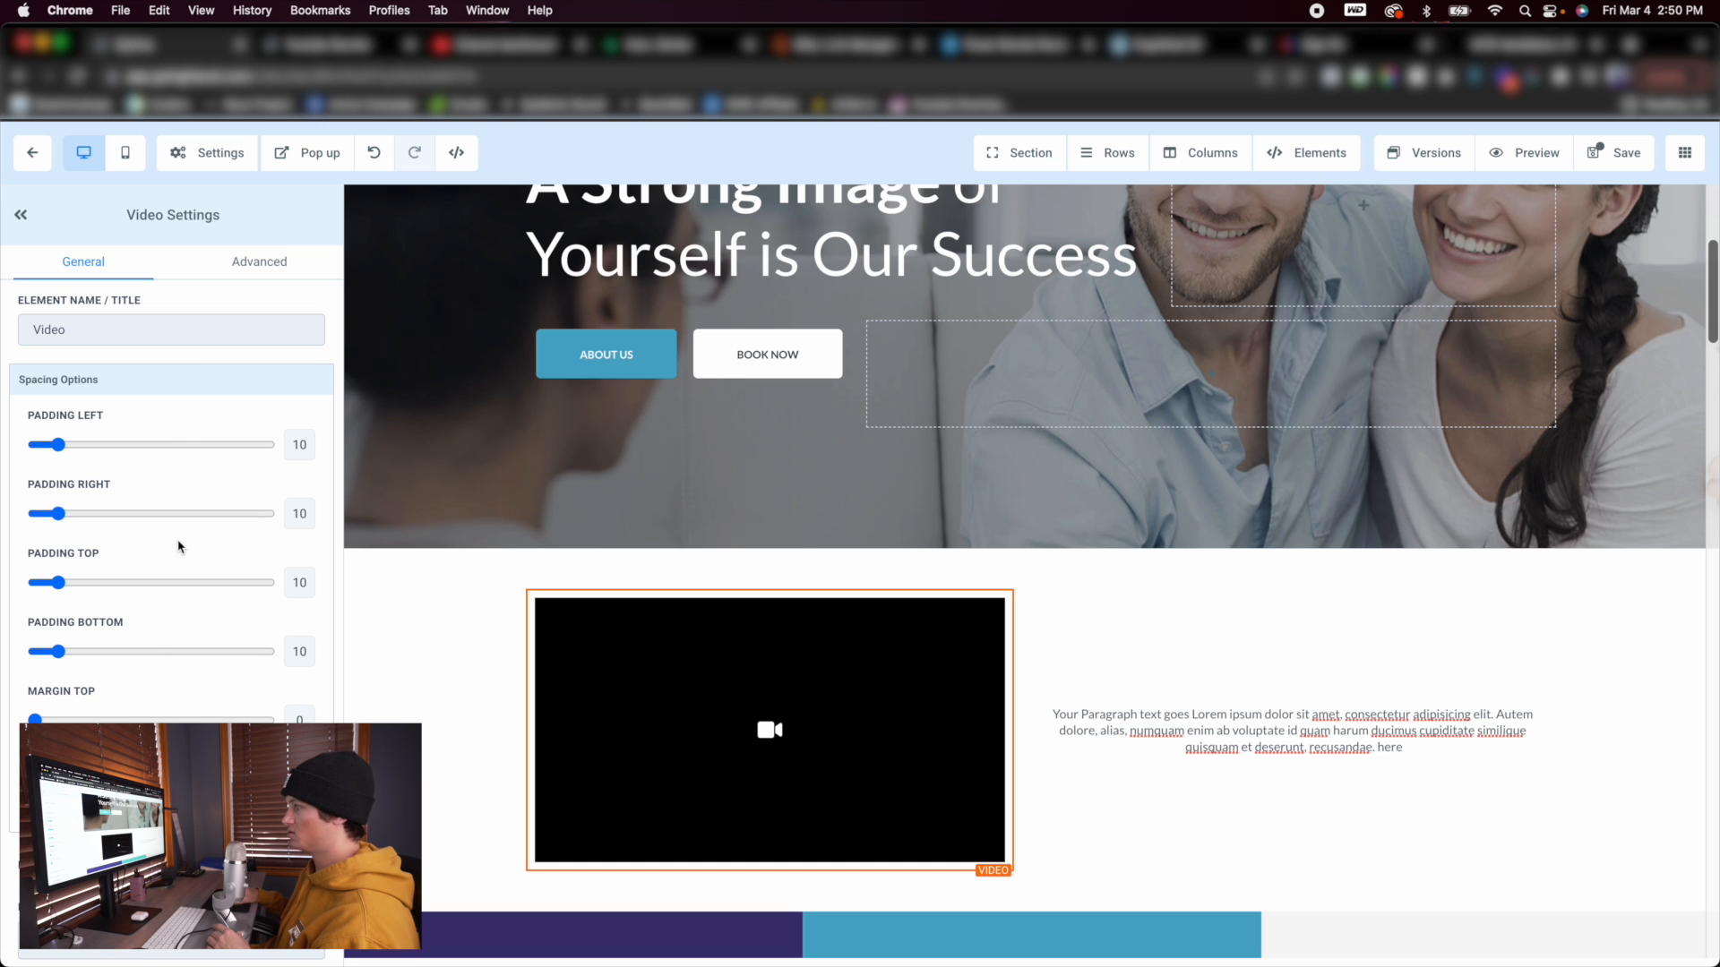
scroll(179, 548, down, 5)
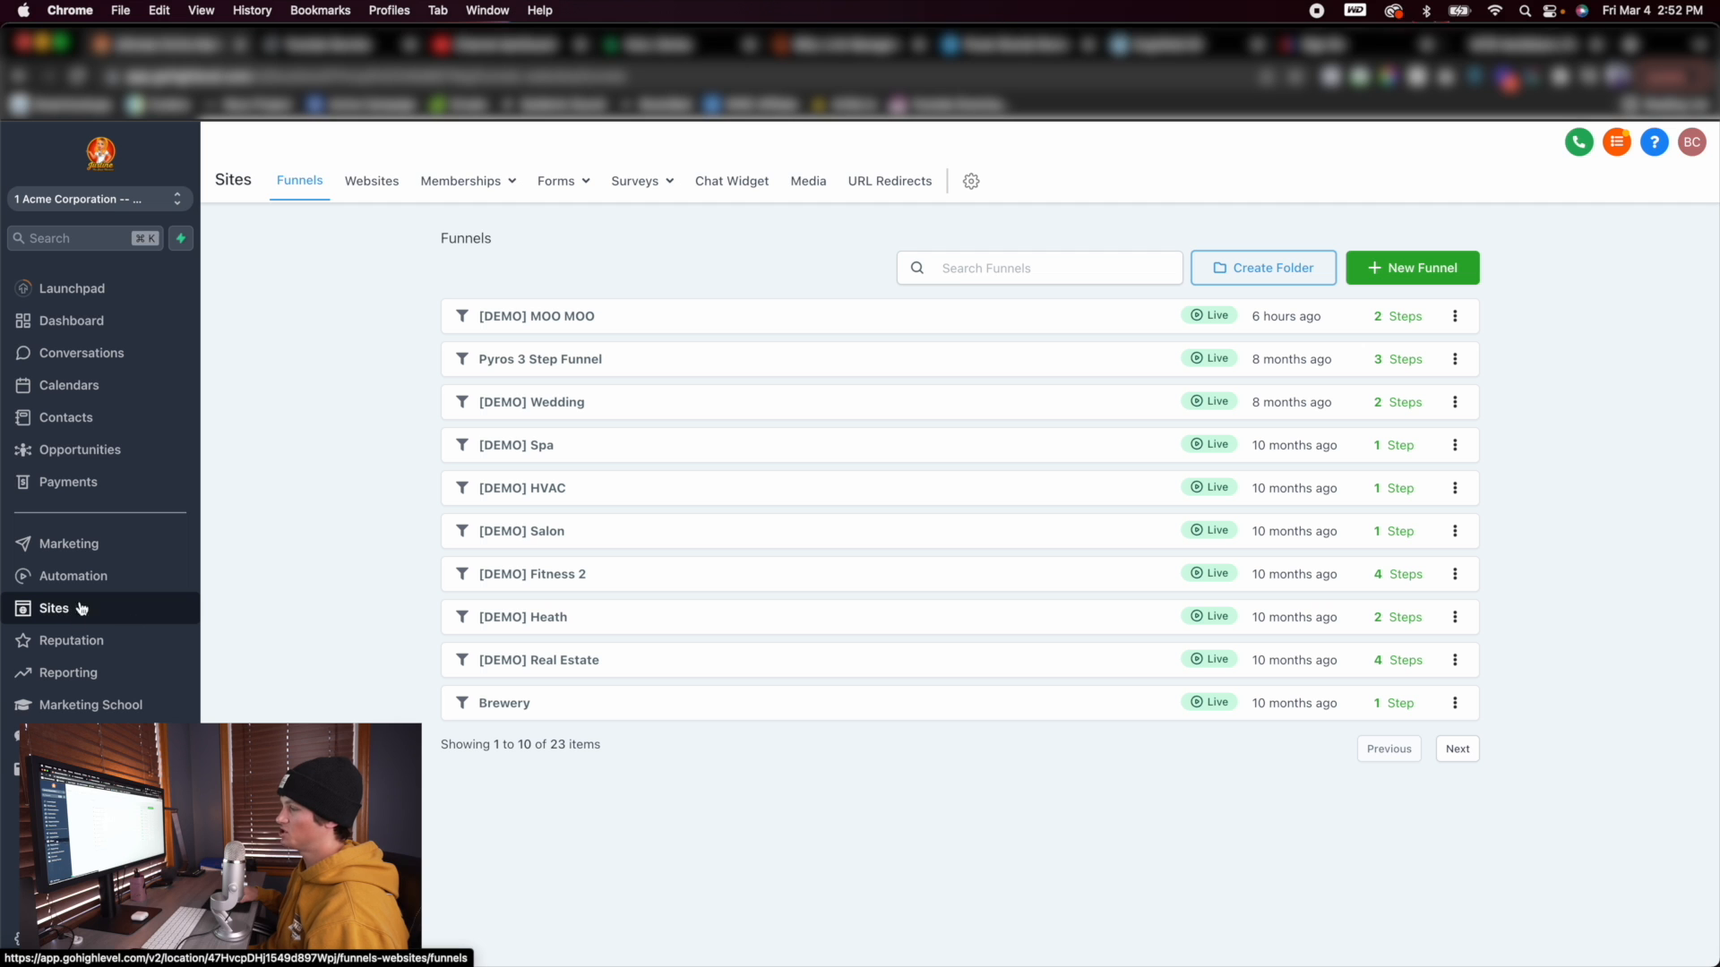
Open the Home page of the [DEMO] Real Estate funnel for editing in the same page
click(521, 671)
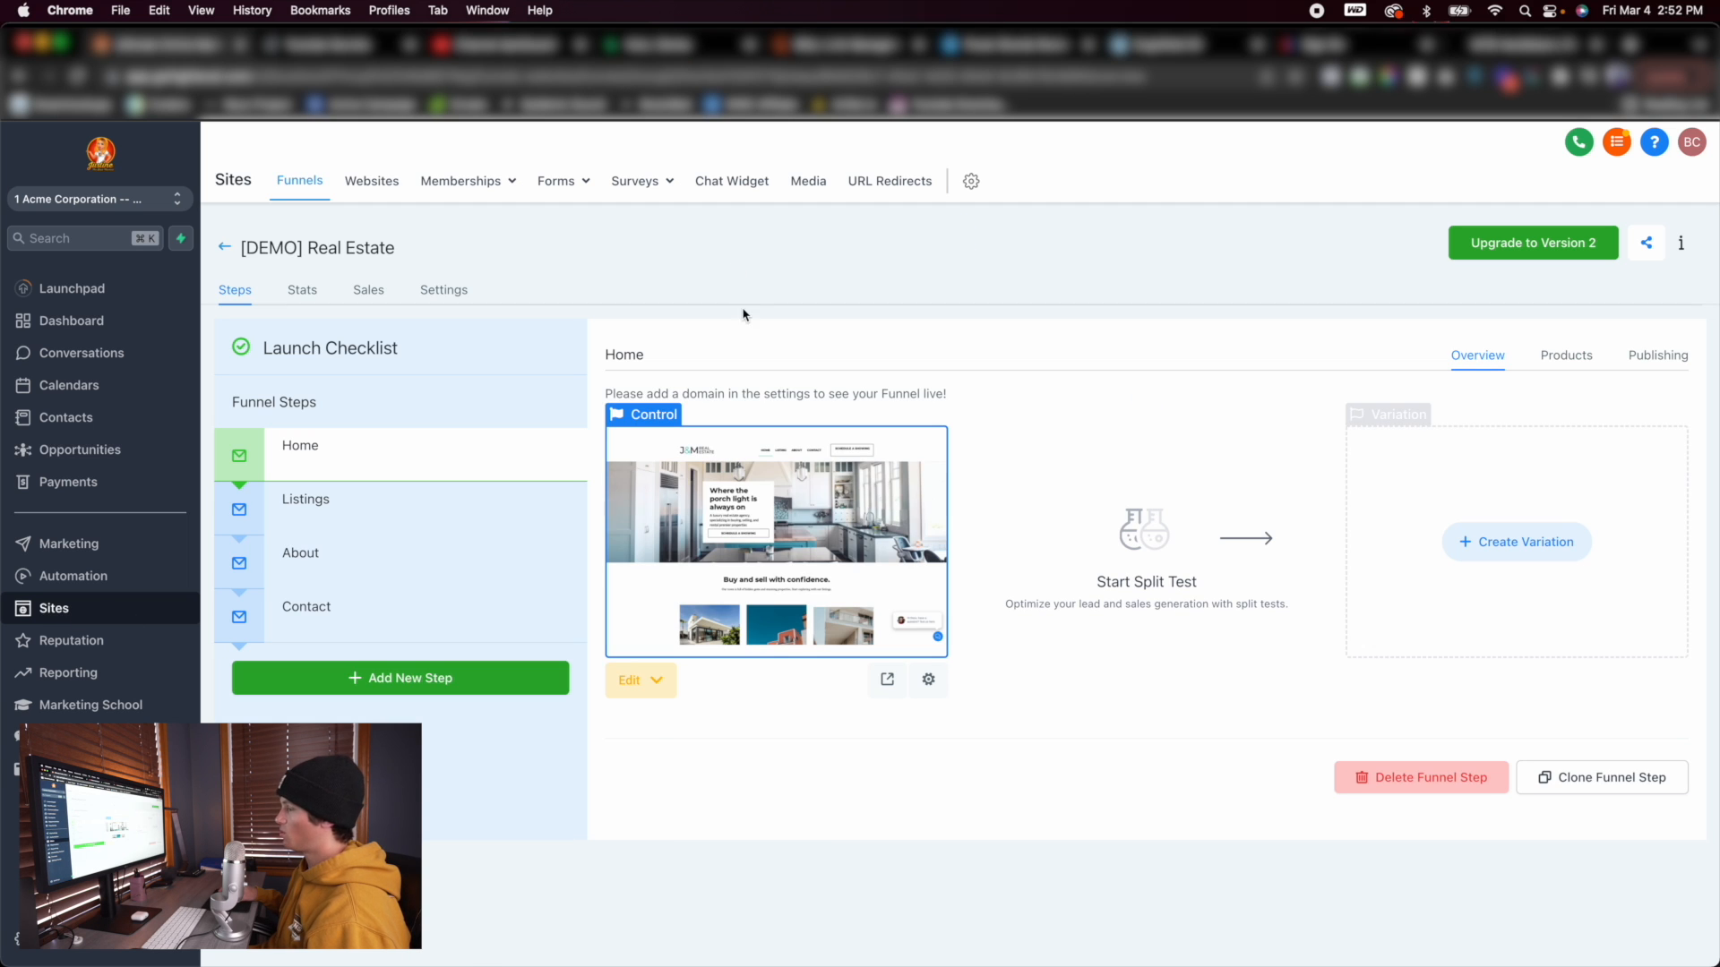
click(652, 683)
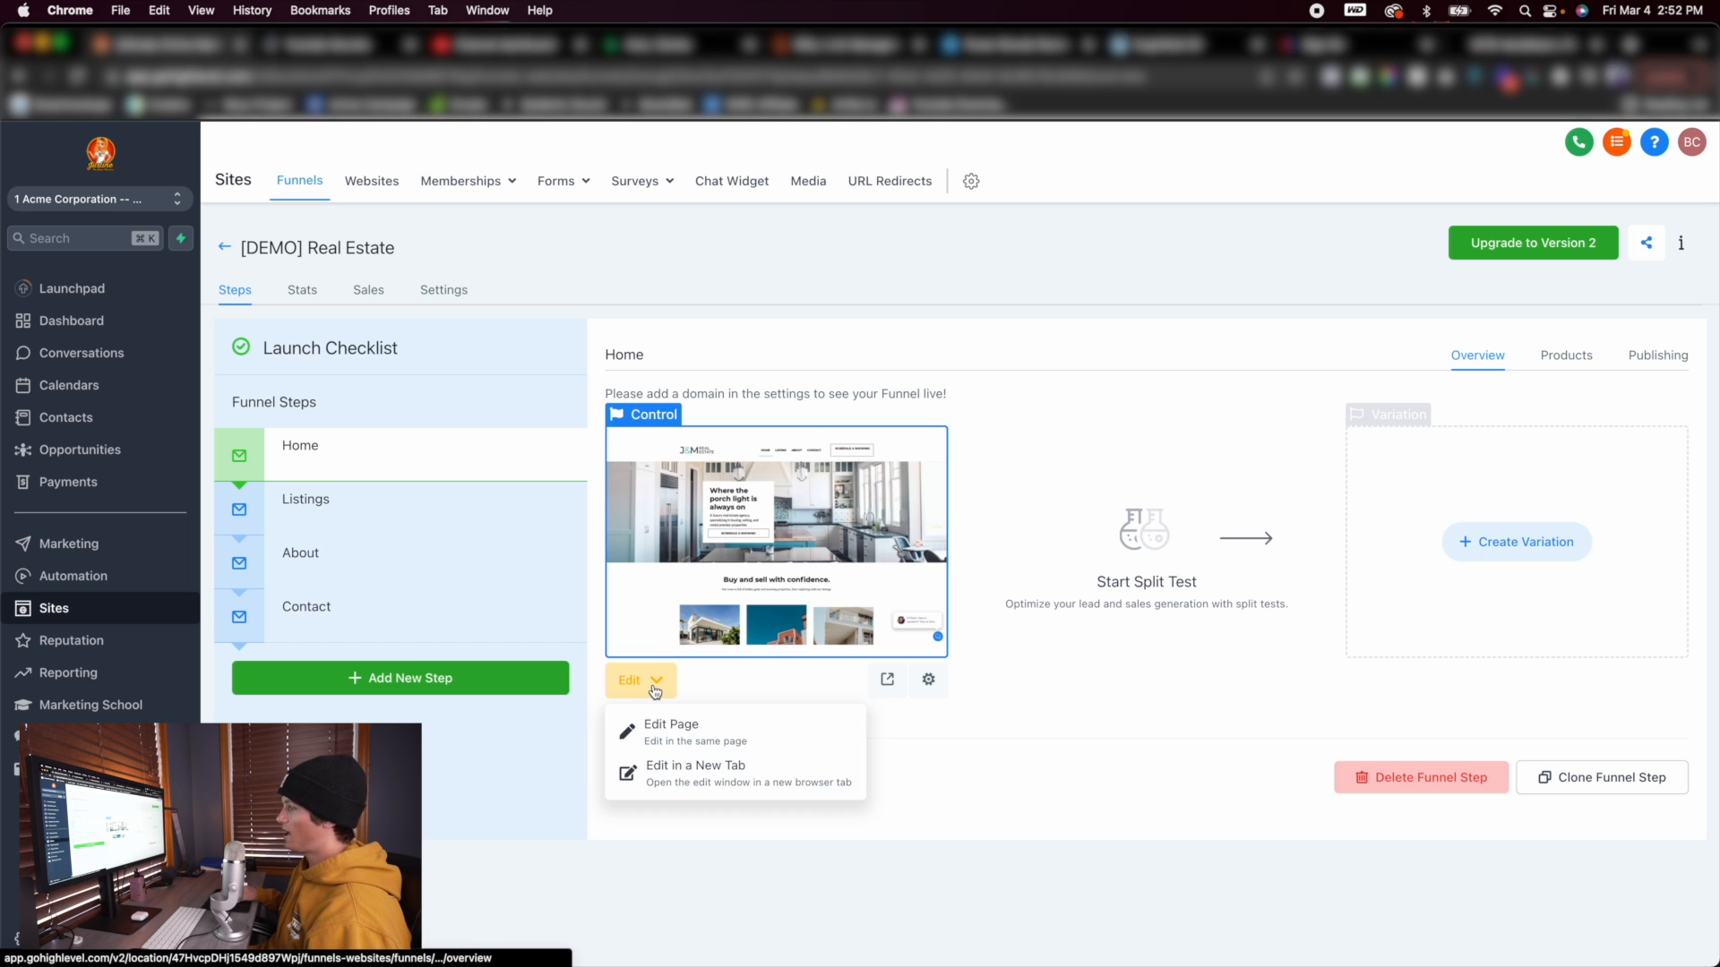
click(677, 740)
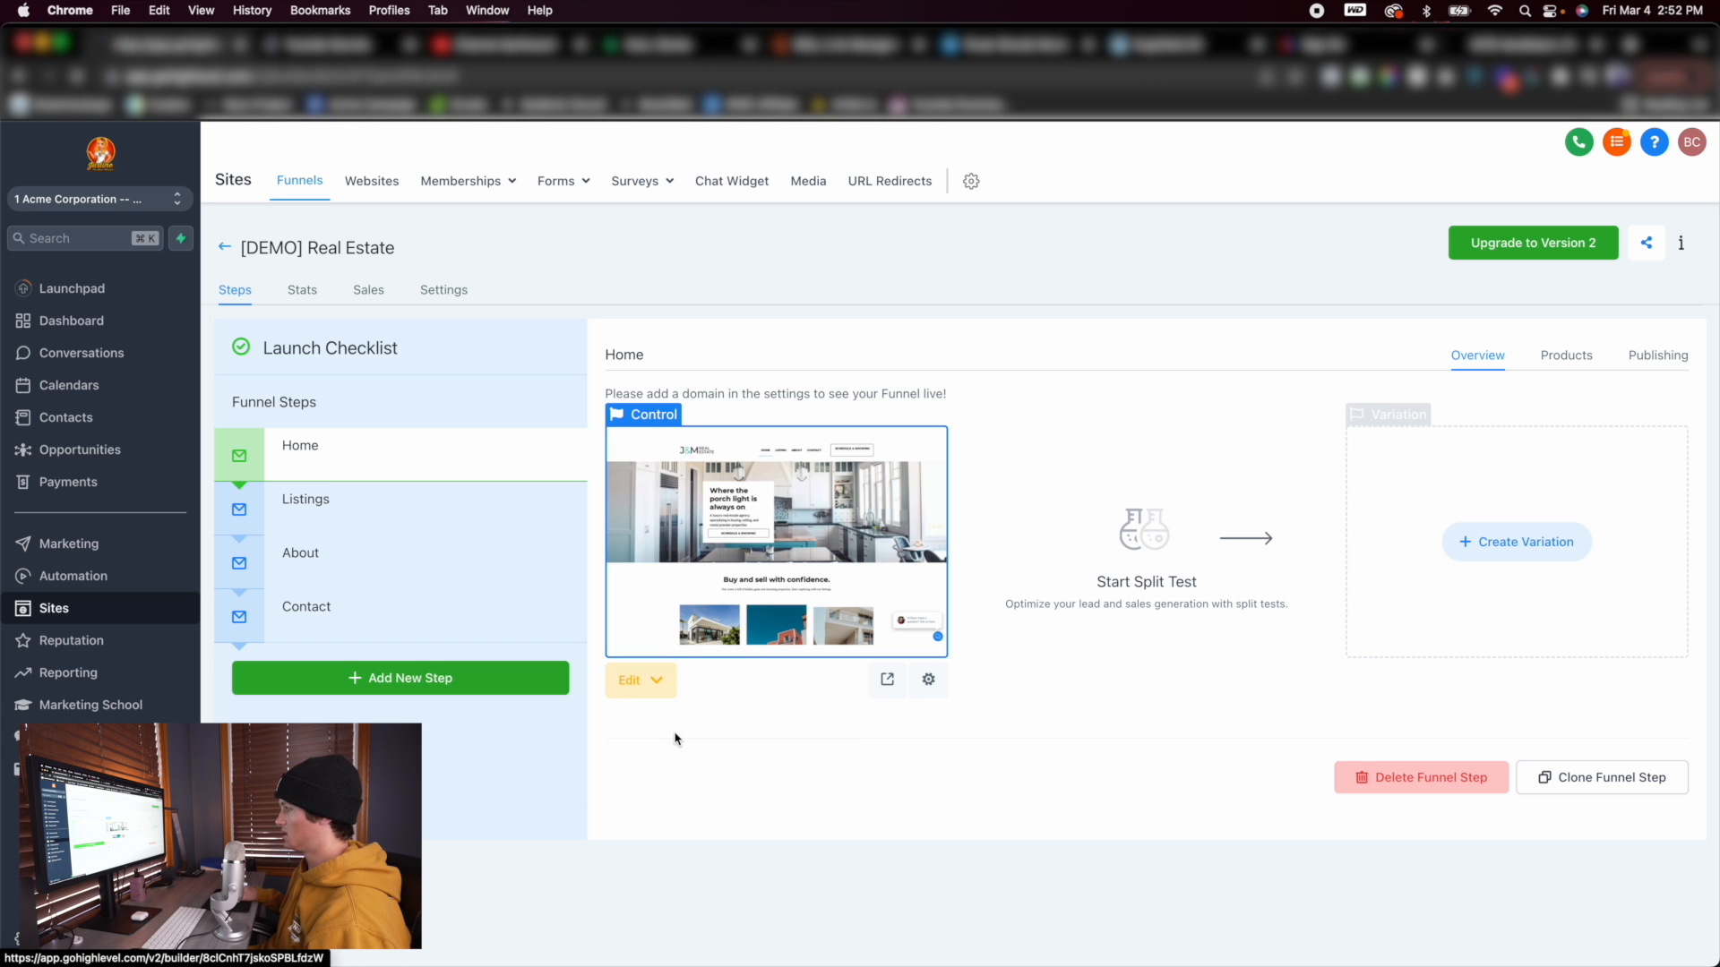